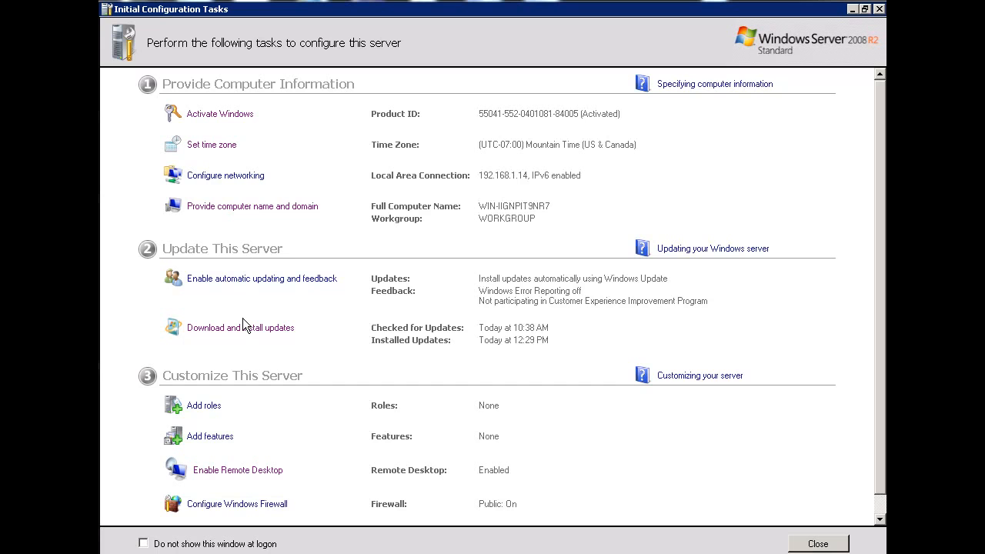
- Start adding server roles and select Active Directory Domain Services together with its required .NET Framework 3.5.1 features
click(201, 409)
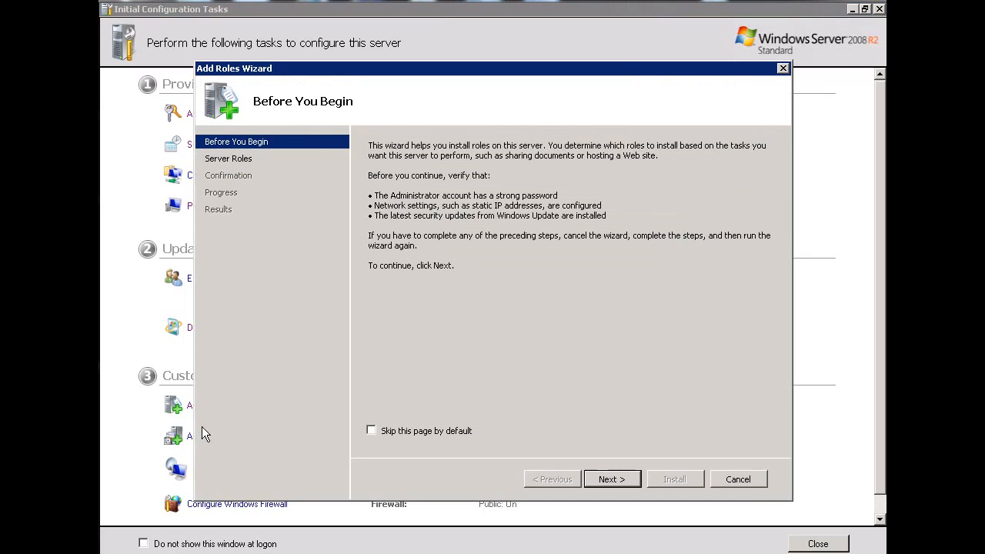
click(606, 484)
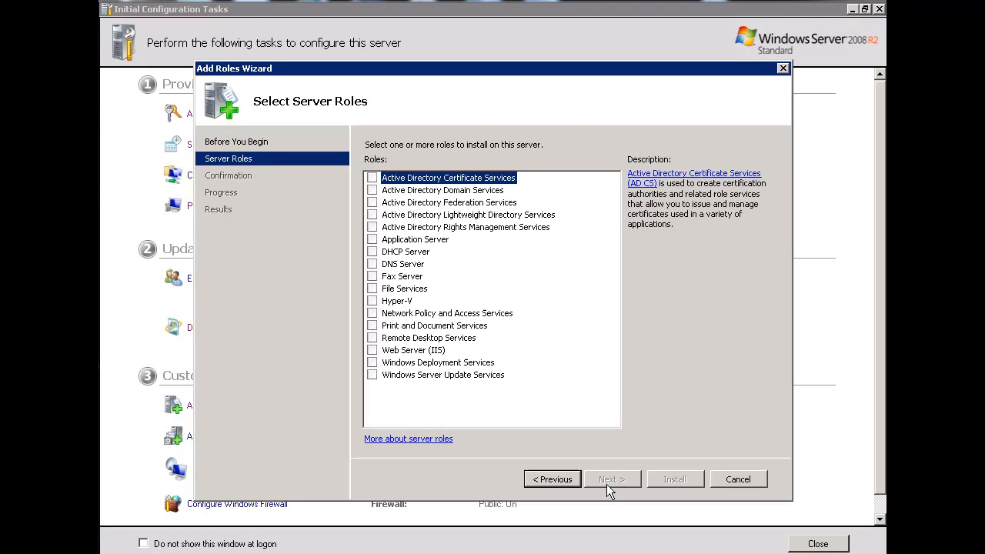
click(372, 191)
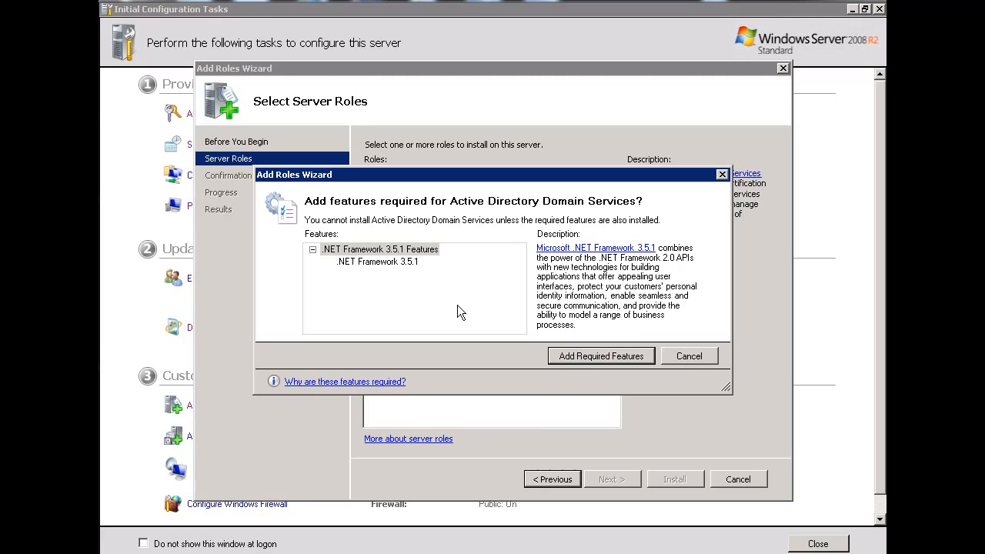
click(619, 355)
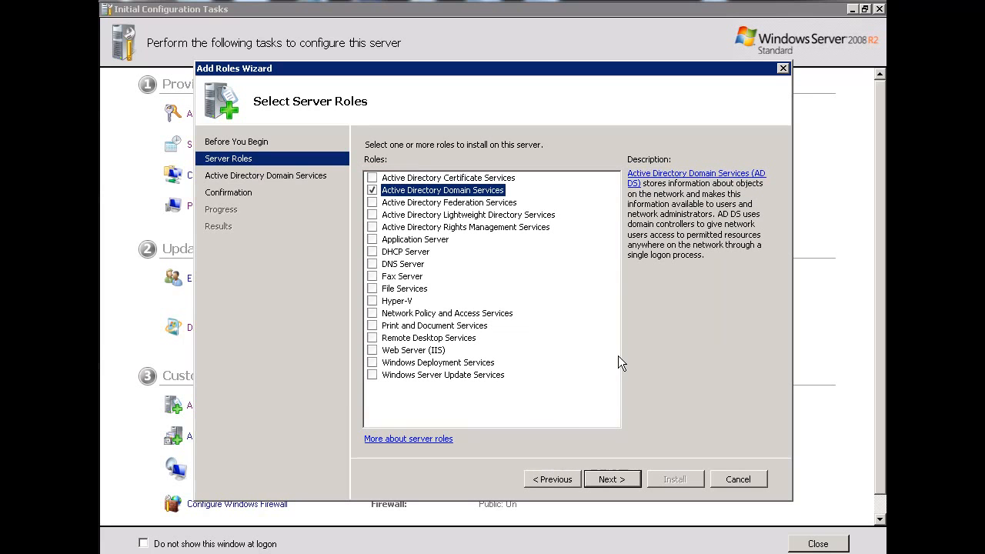
- Install the selected Active Directory Domain Services role and close the wizard once the installation completes
click(619, 480)
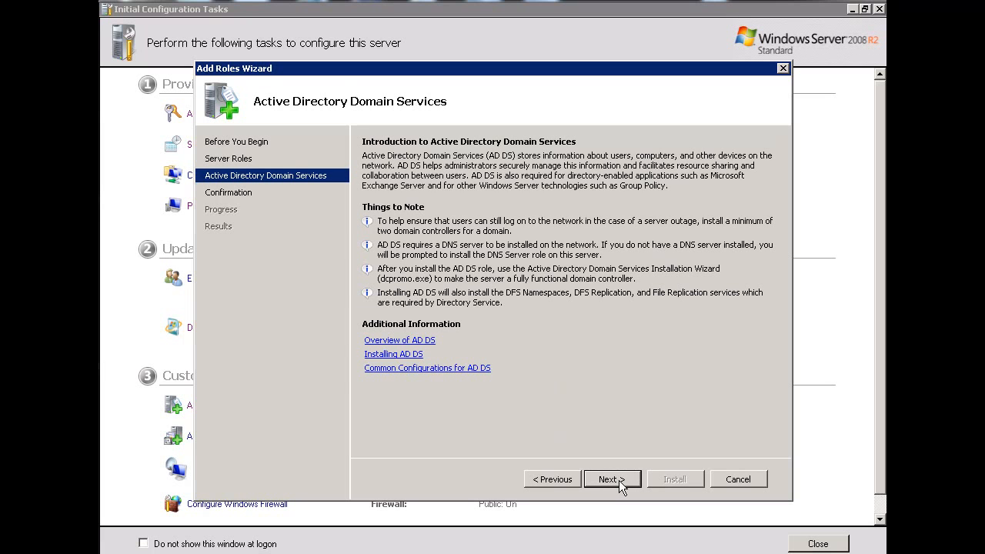
click(619, 481)
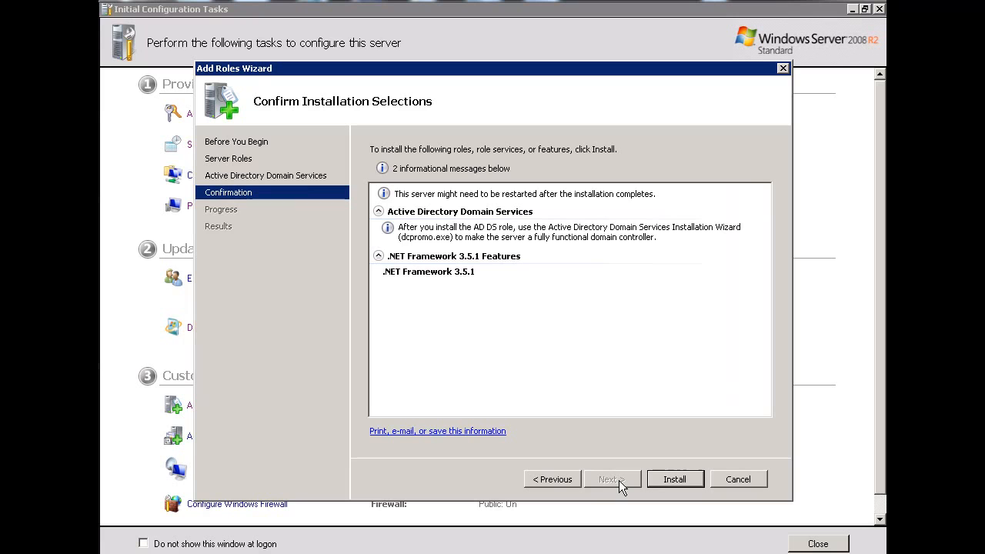
click(677, 483)
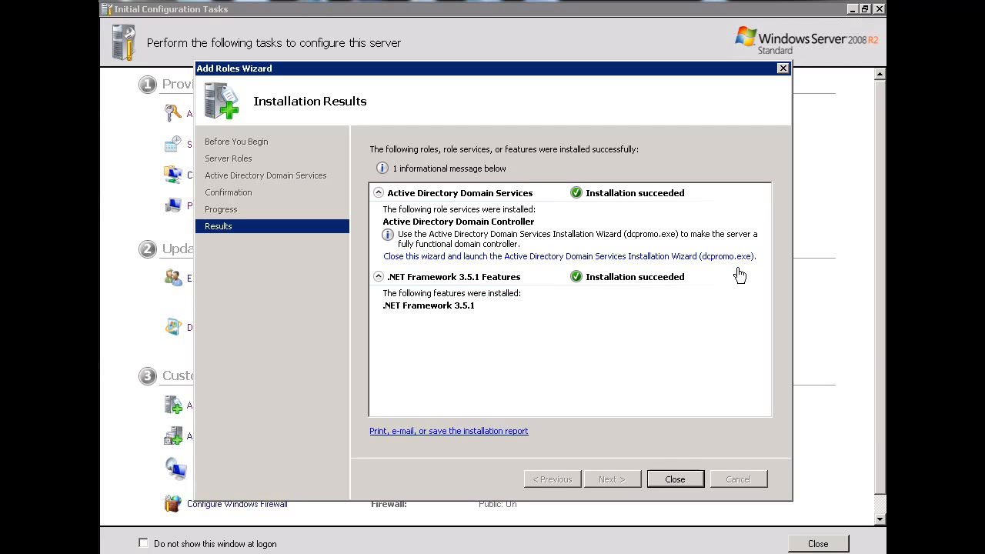
click(670, 478)
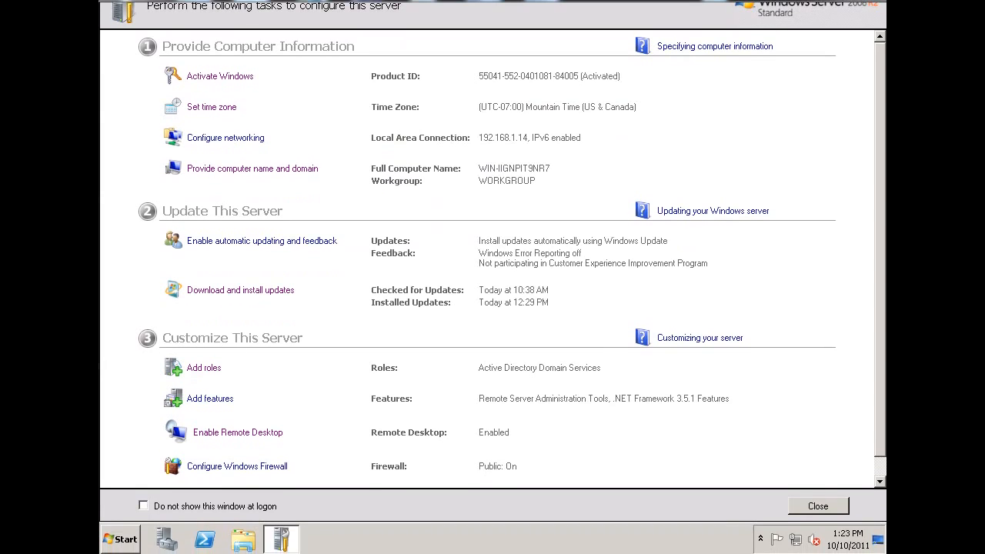
- Run dcpromo to launch the Active Directory Domain Services Installation Wizard and move its window fully into view
click(119, 539)
click(129, 504)
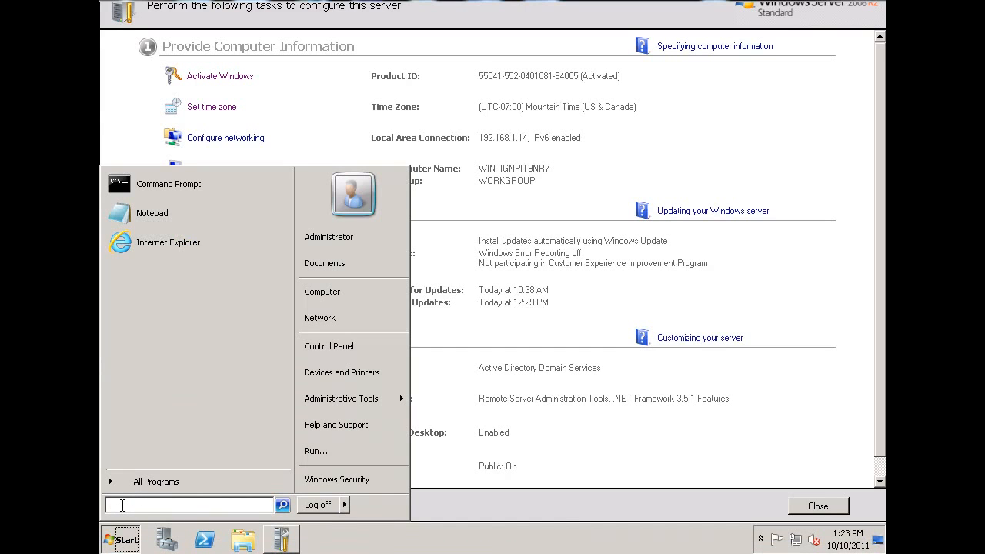
text(dcpromo)
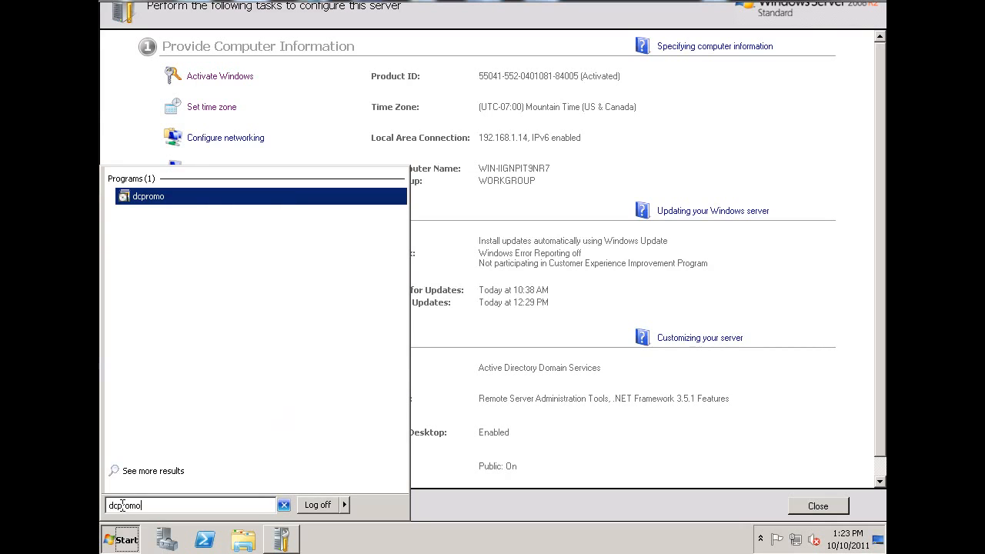
key(Return)
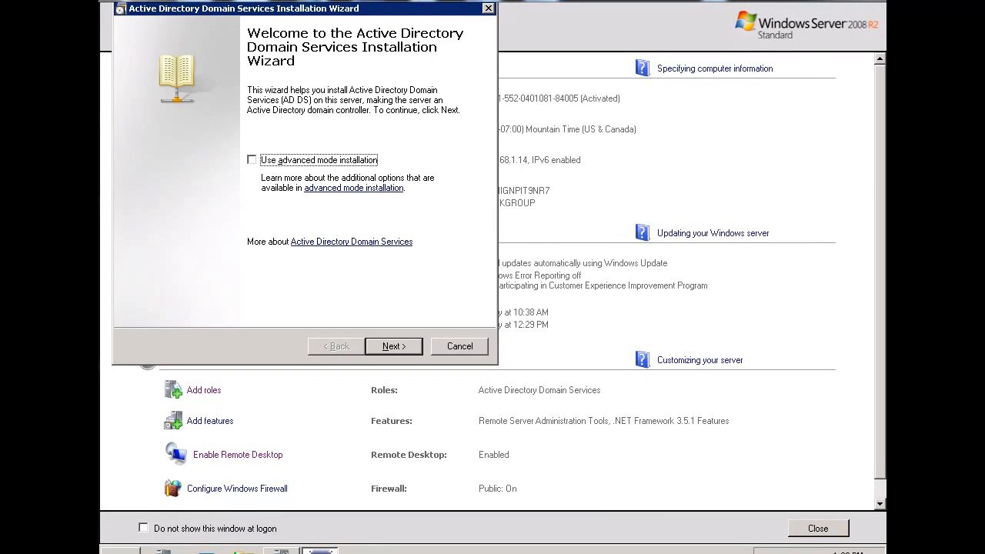
drag(422, 9, 565, 58)
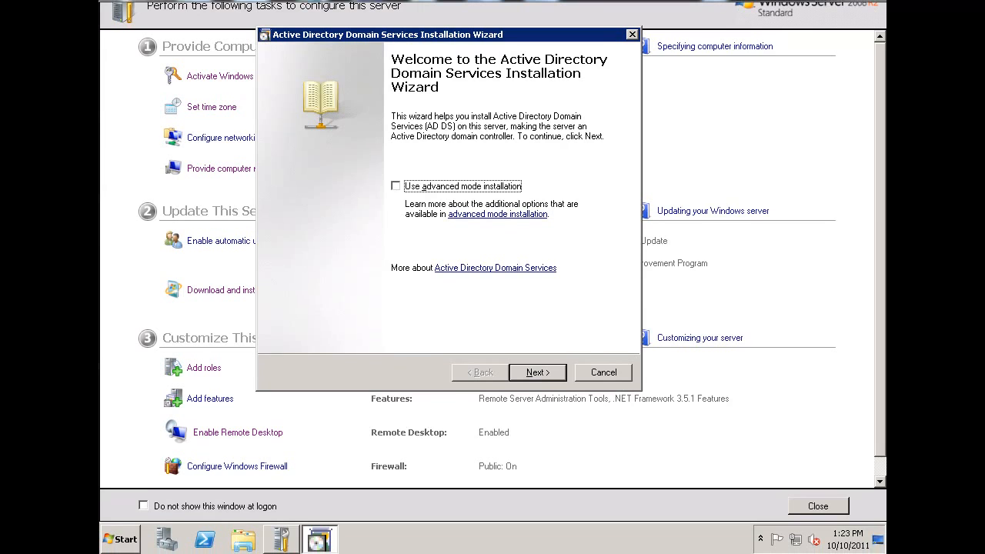
- Proceed through the wizard's introductory pages and choose to create a new domain in a new forest
click(538, 374)
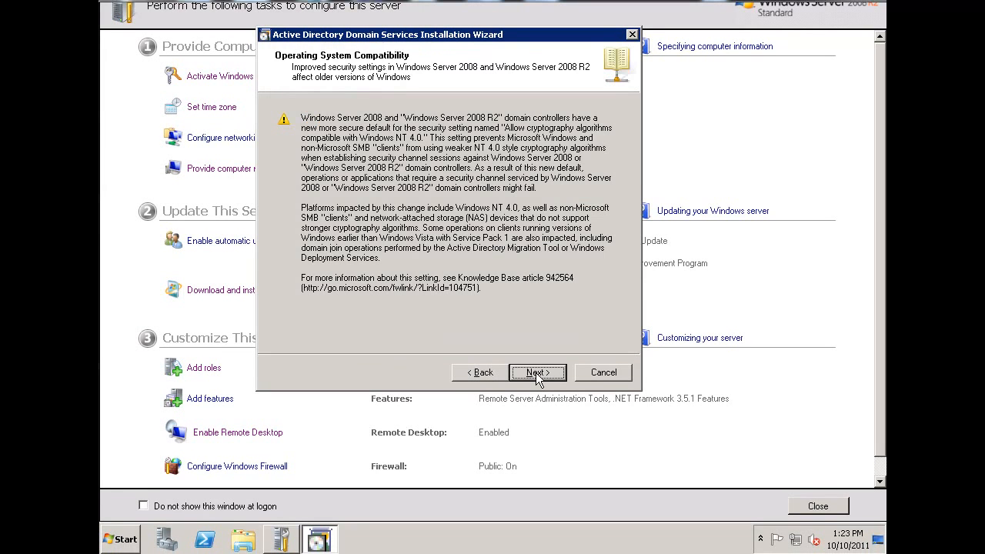
click(538, 374)
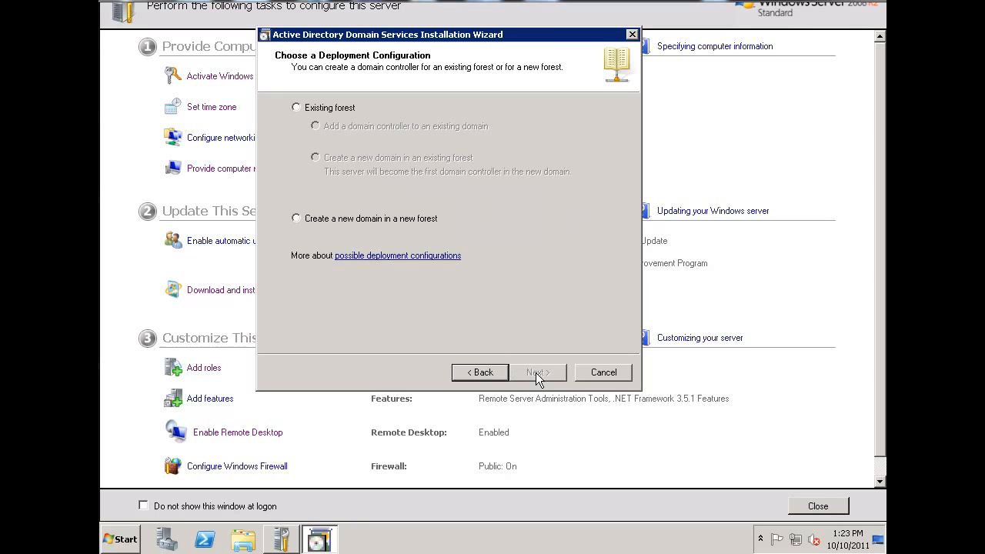
click(297, 219)
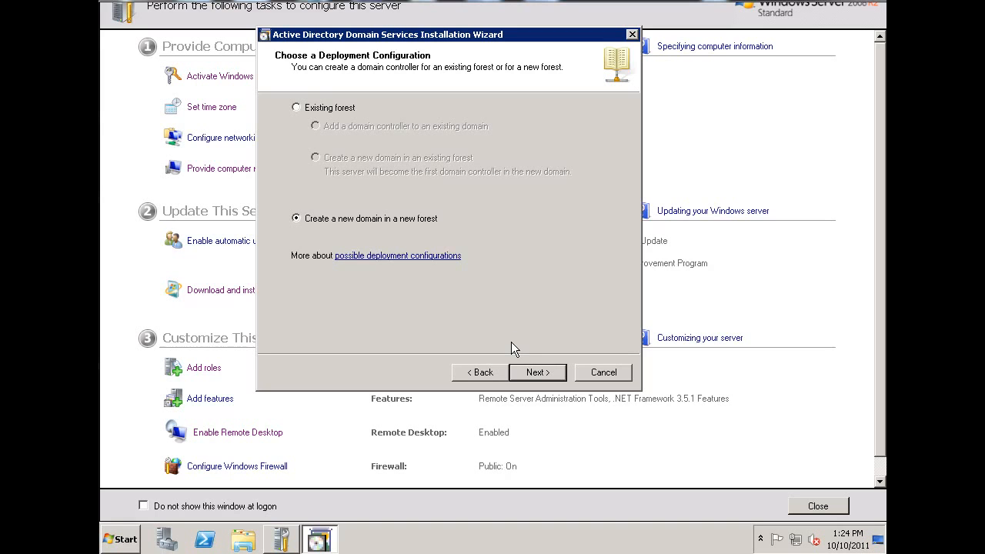
click(539, 375)
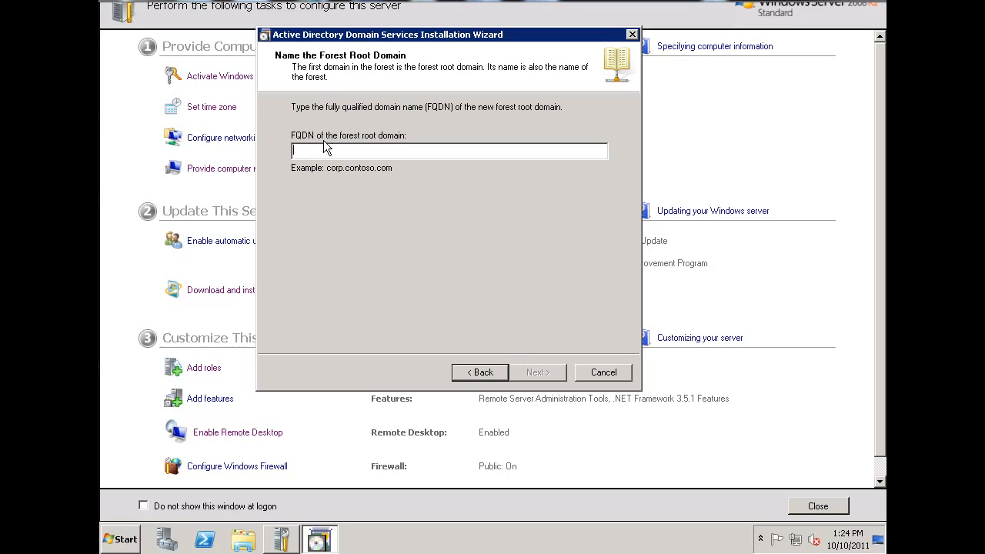
- Name the forest root domain dansgames.com and continue
text(dans)
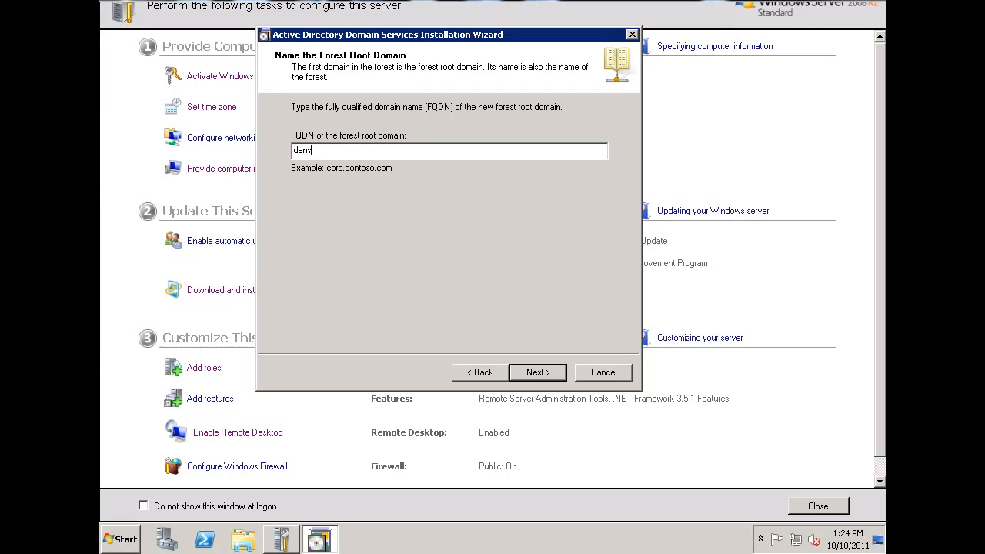
text(games.com)
click(537, 375)
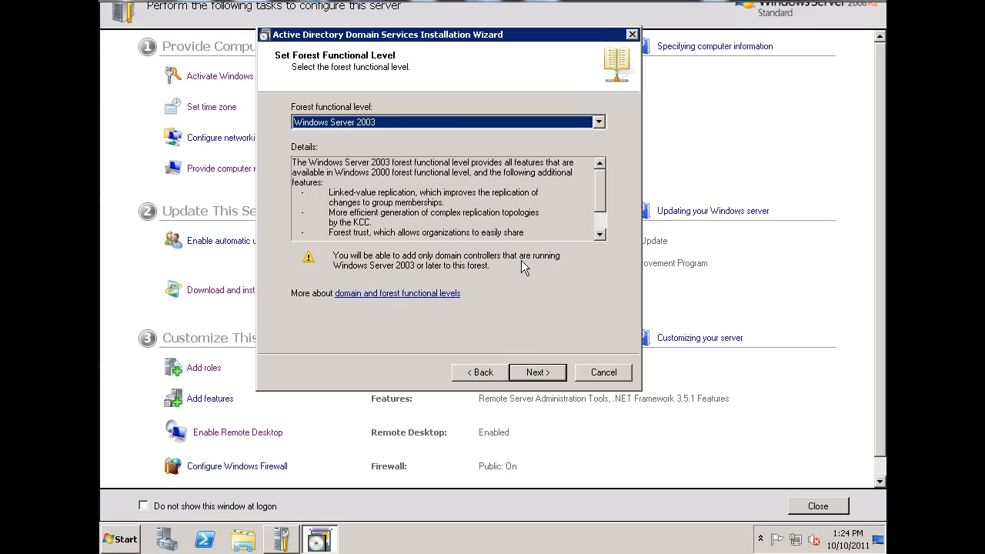
- Set the forest functional level to Windows Server 2008 and accept Windows Server 2008 as the domain functional level
click(592, 125)
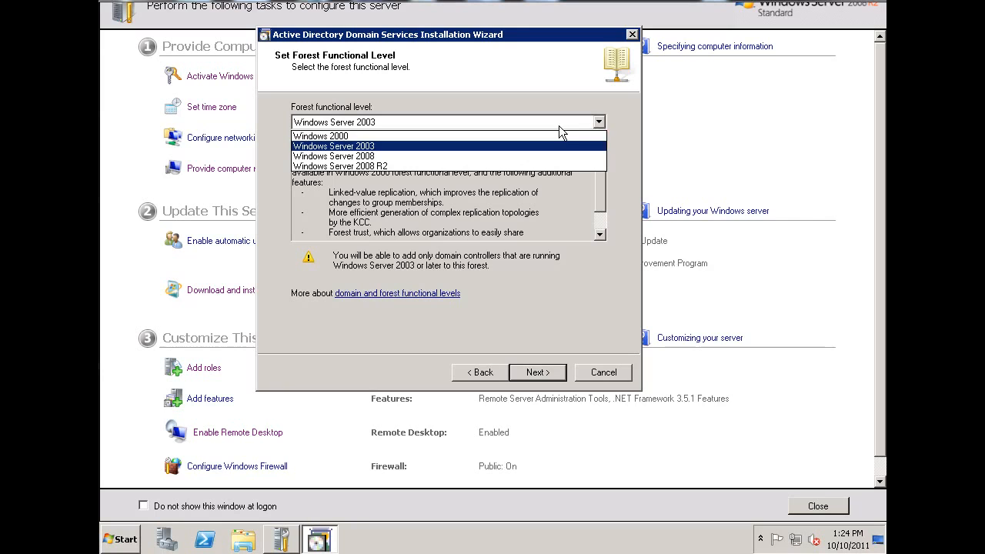
click(502, 157)
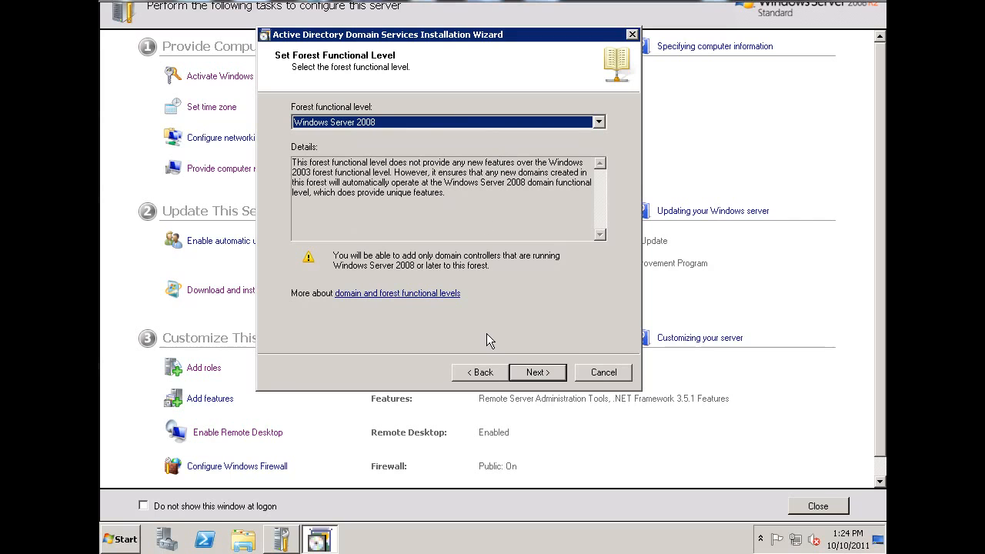
click(539, 373)
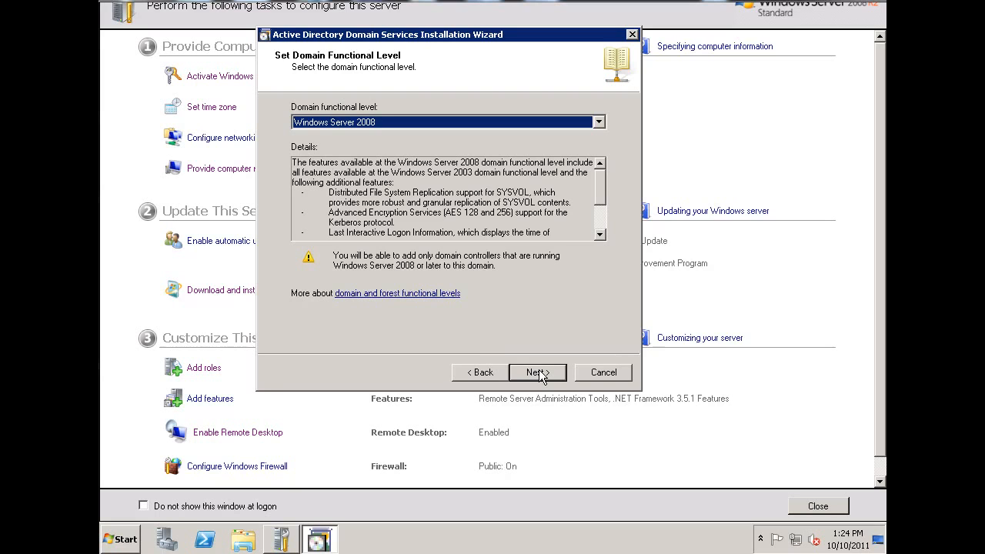
click(541, 375)
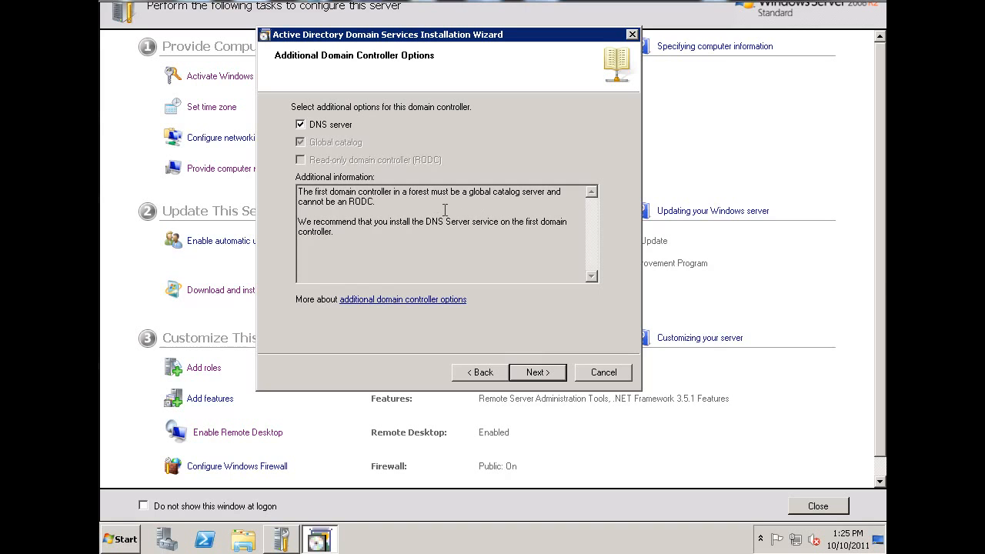
- Keep the DNS server option for the domain controller and agree to continue without a DNS delegation
drag(467, 195, 546, 199)
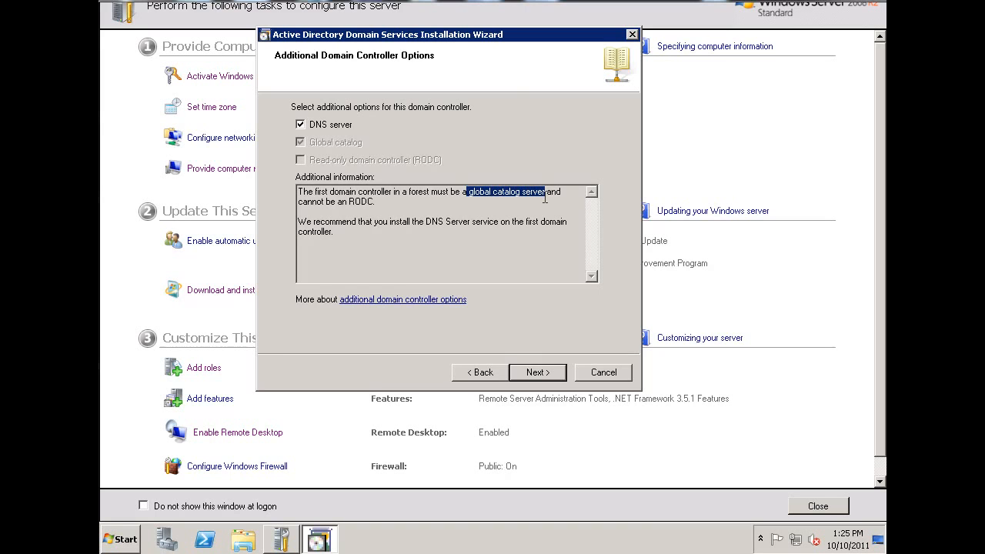
click(506, 208)
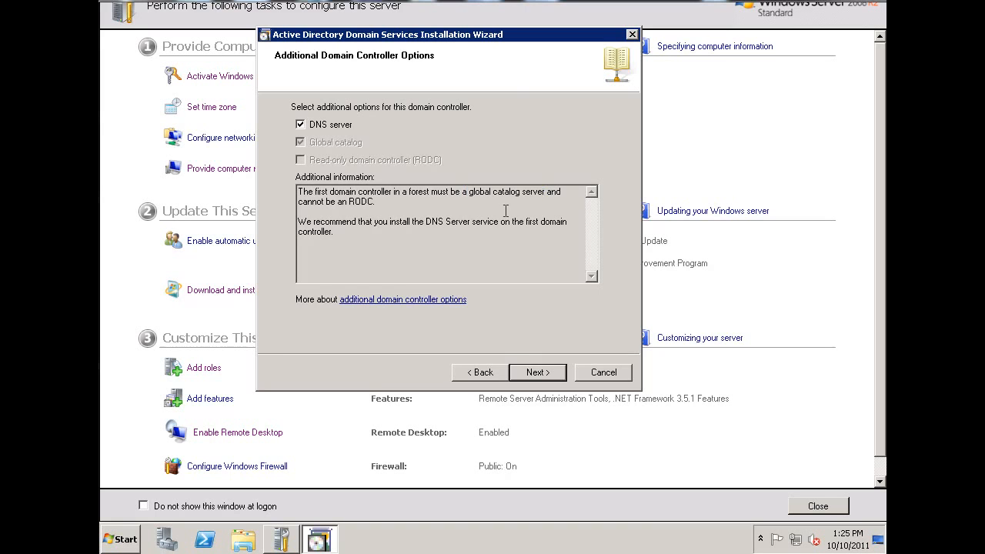
click(539, 374)
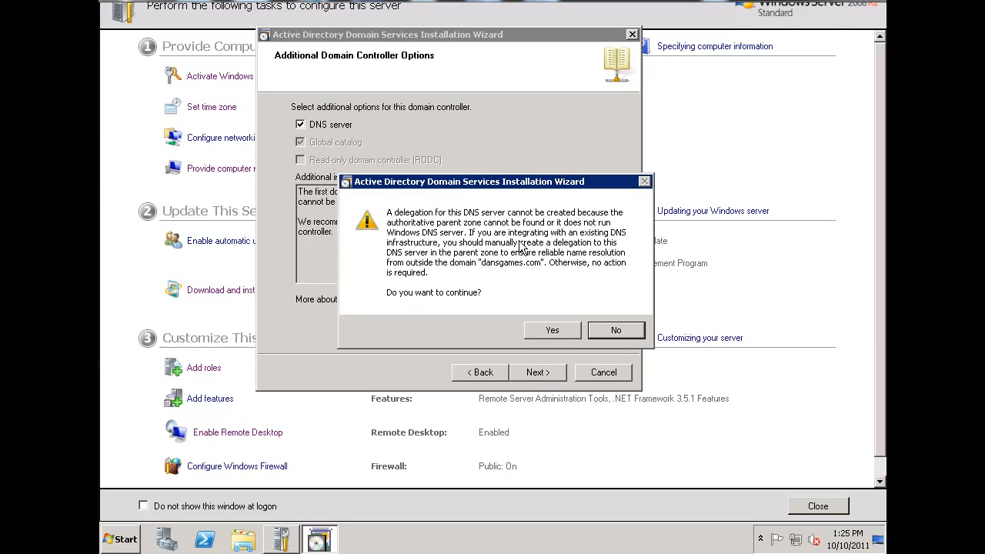
drag(545, 182, 529, 151)
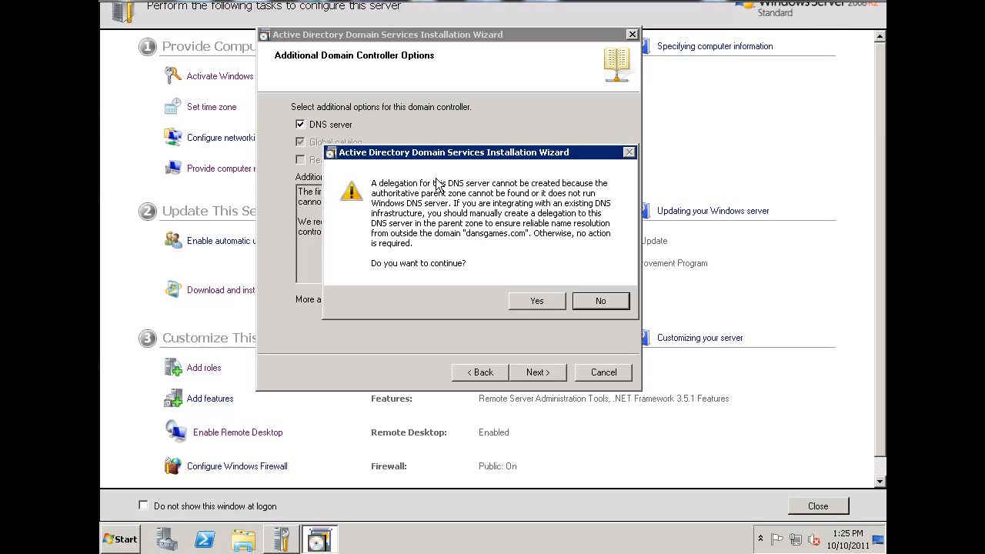
click(538, 301)
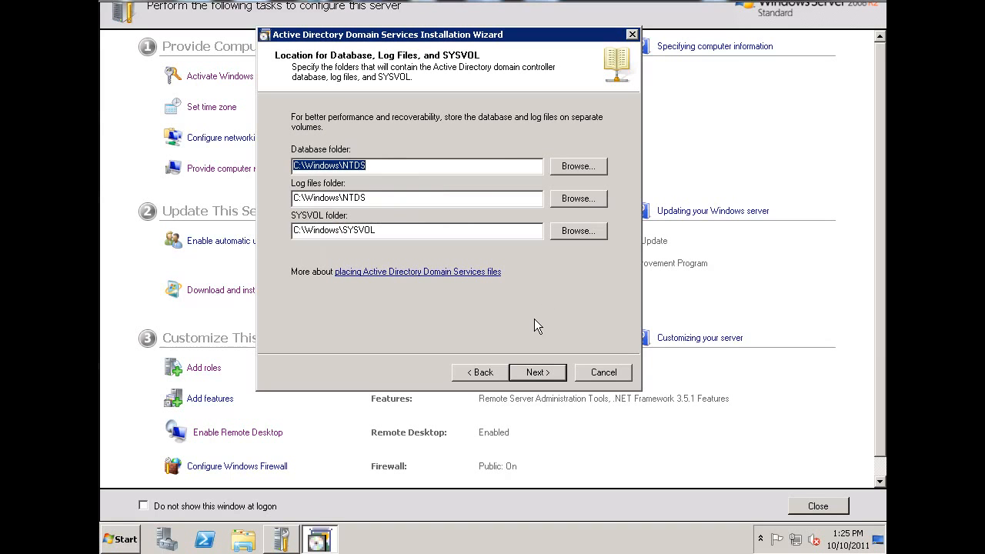
- Accept the default database, log and SYSVOL folders, and enter and confirm the Directory Services Restore Mode administrator password
click(544, 381)
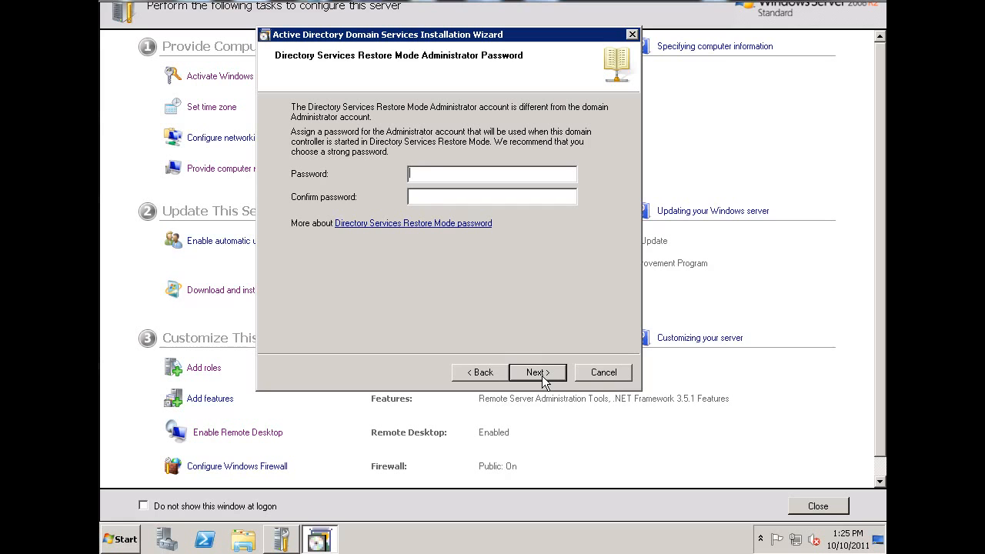
text(P@ssw0rd1P@ssw0rd1!)
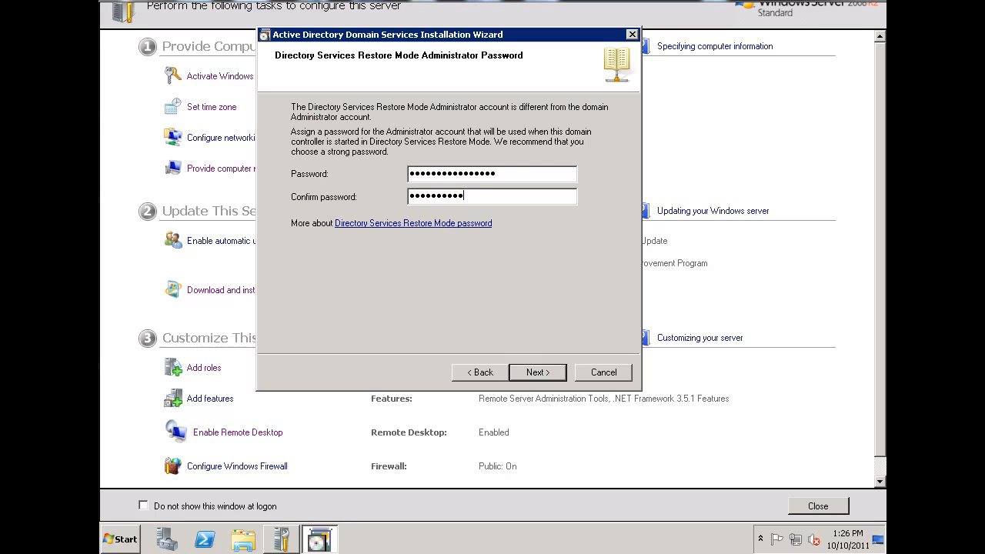
text(123)
click(536, 373)
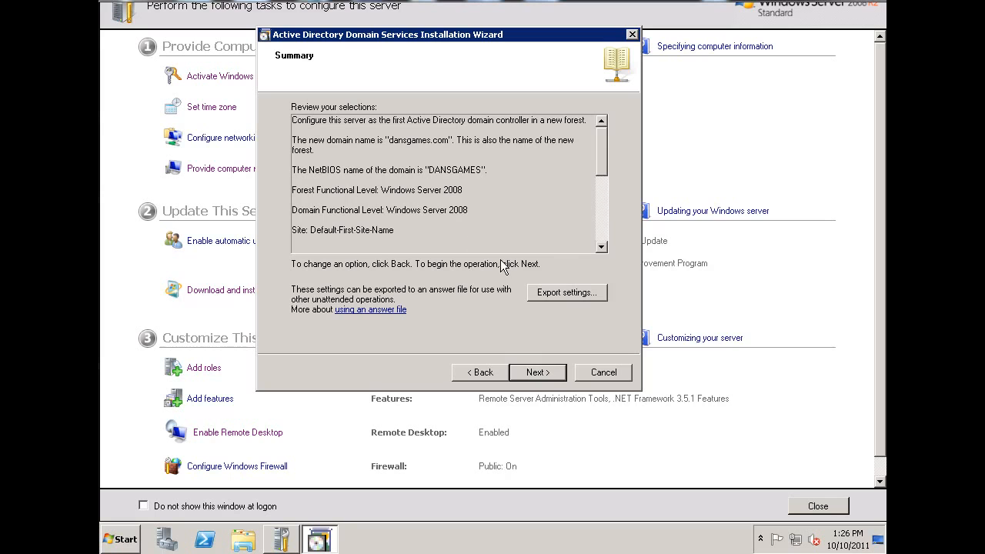
- Start the domain controller installation from the summary, finish the wizard upon completion, and restart the server
click(541, 376)
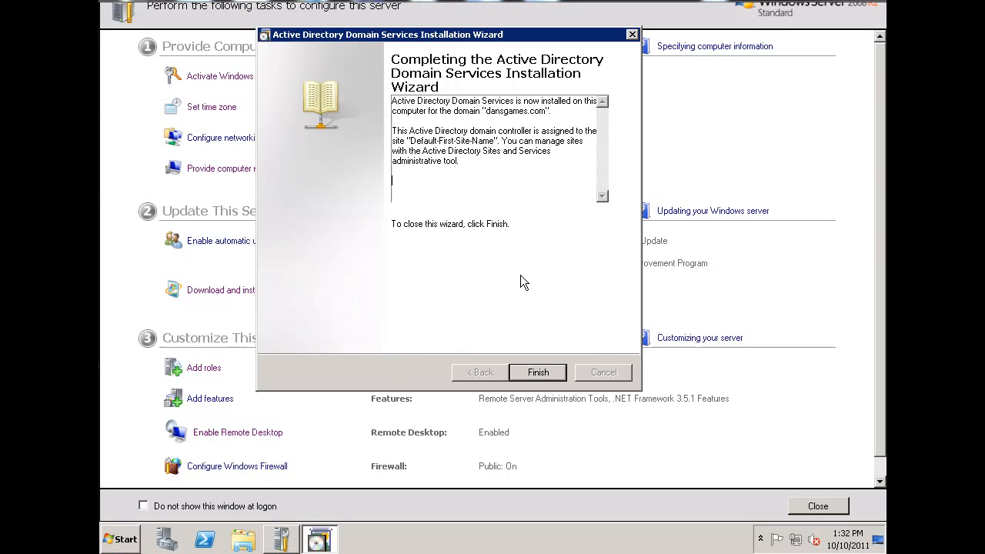
click(539, 373)
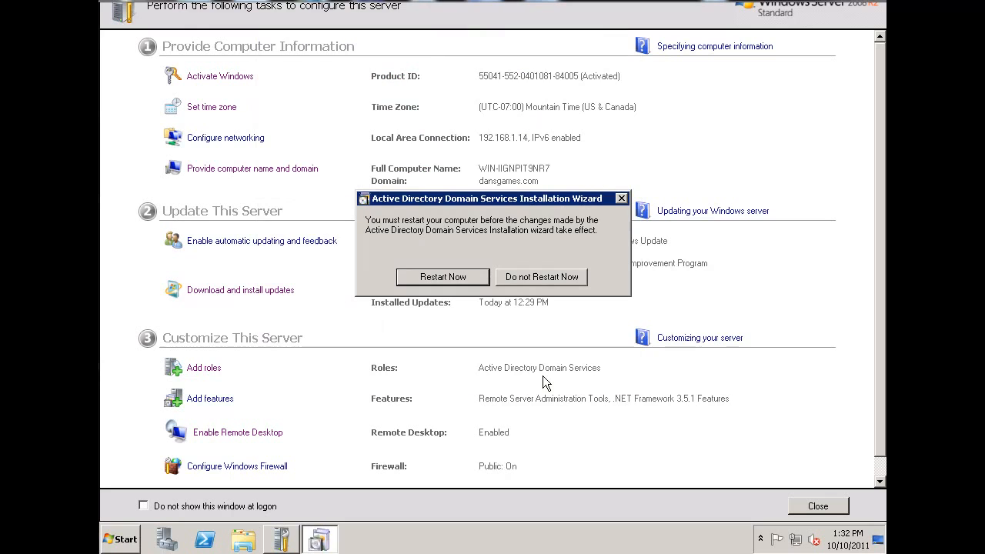
click(443, 278)
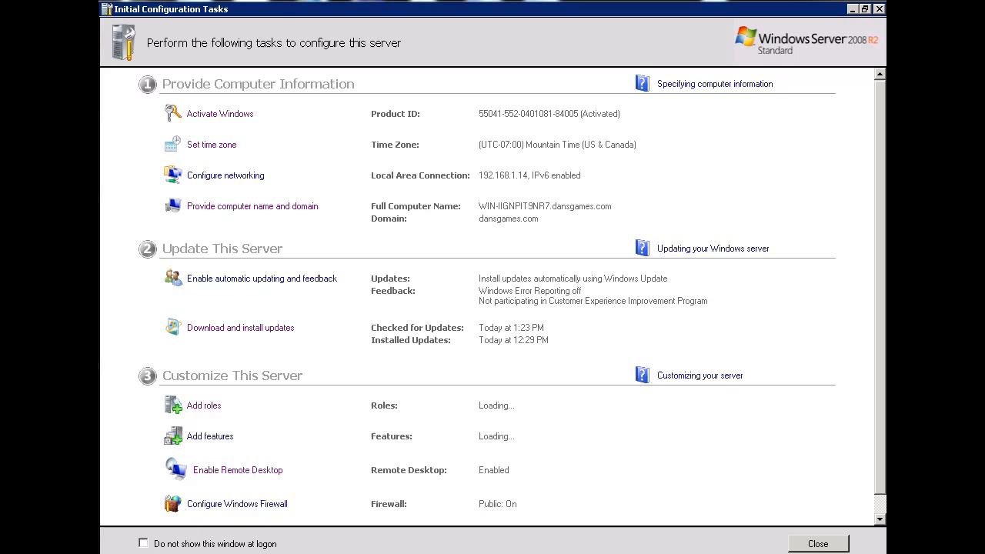
- Switch to Internet Explorer and review the Exchange Server pre-installation checklist for the remaining roles and services, then return to the server
mouse_move(224, 552)
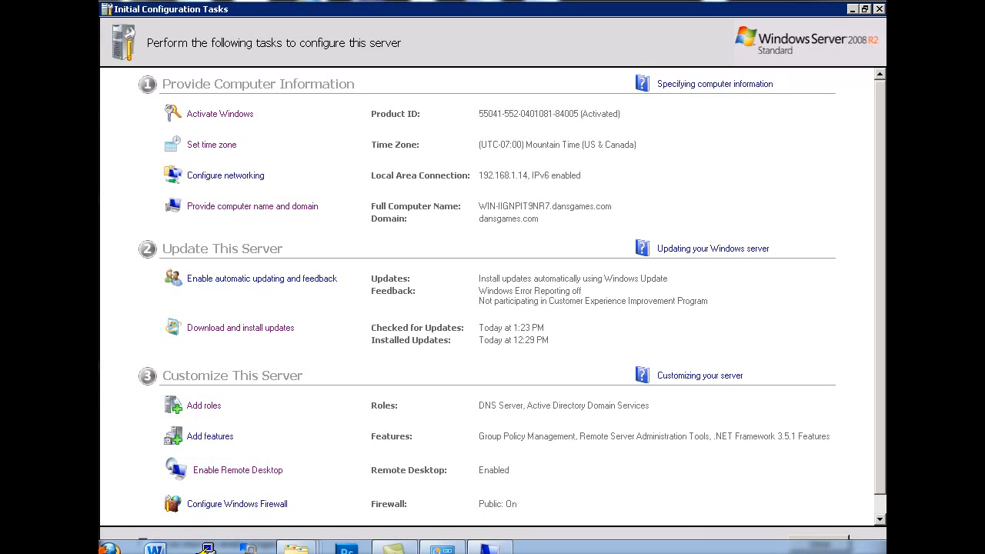
mouse_move(62, 550)
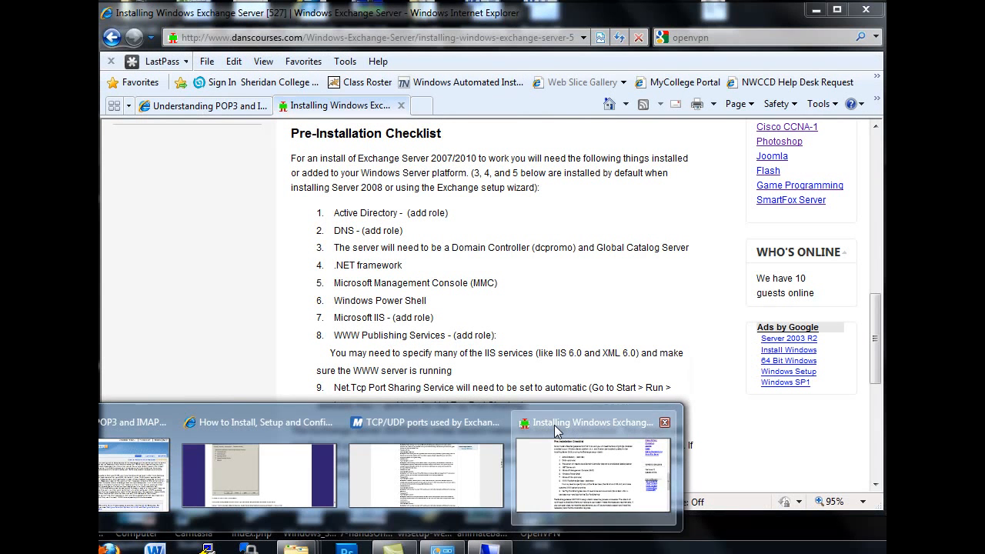
click(548, 428)
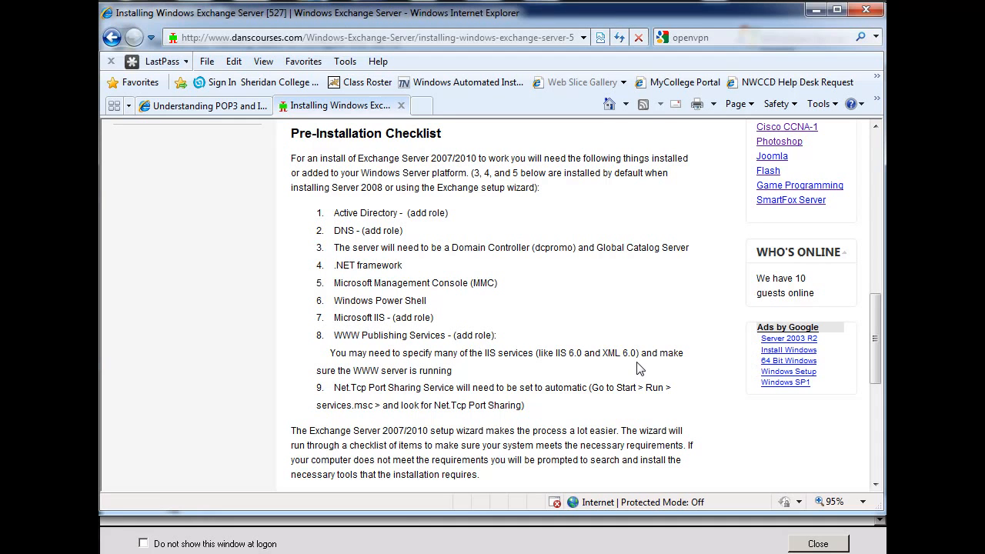
click(817, 12)
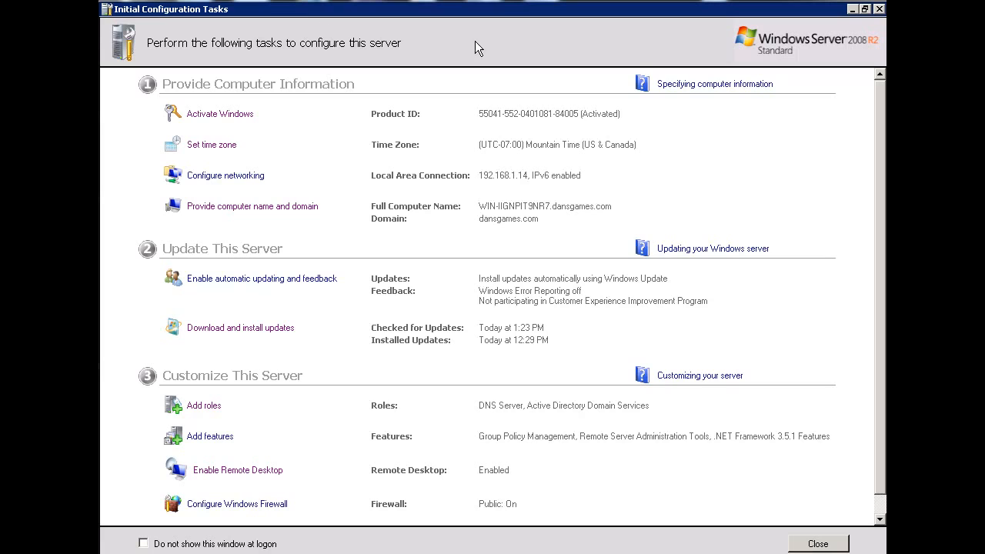
- Add the Web Server (IIS) role through Server Manager's Add Roles Wizard and proceed to its role services
click(853, 9)
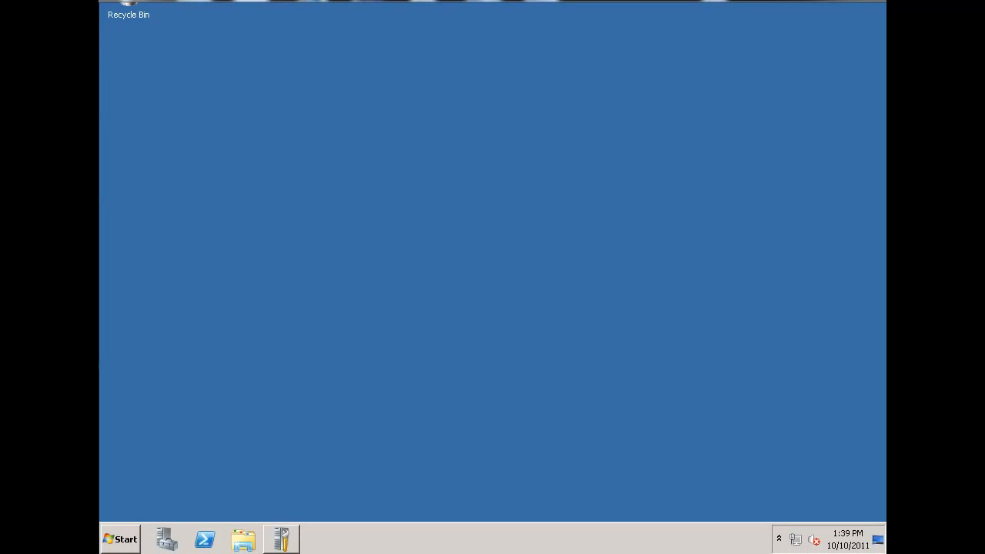
click(166, 546)
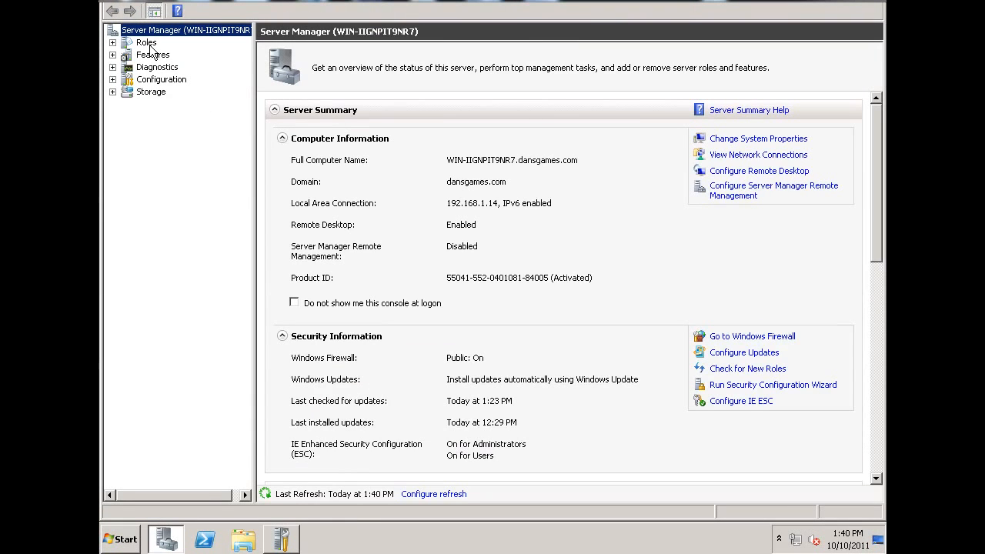
click(150, 45)
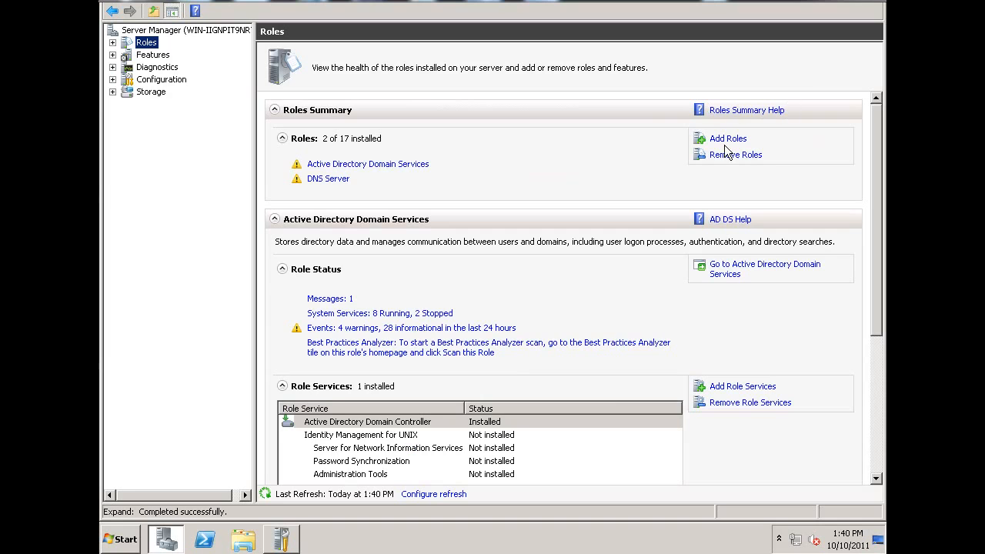
click(724, 140)
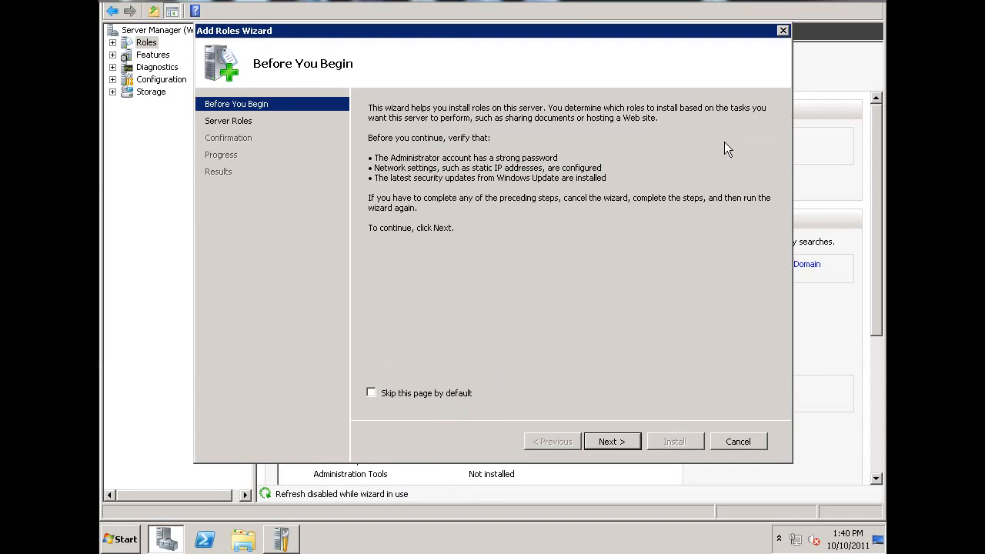
click(612, 442)
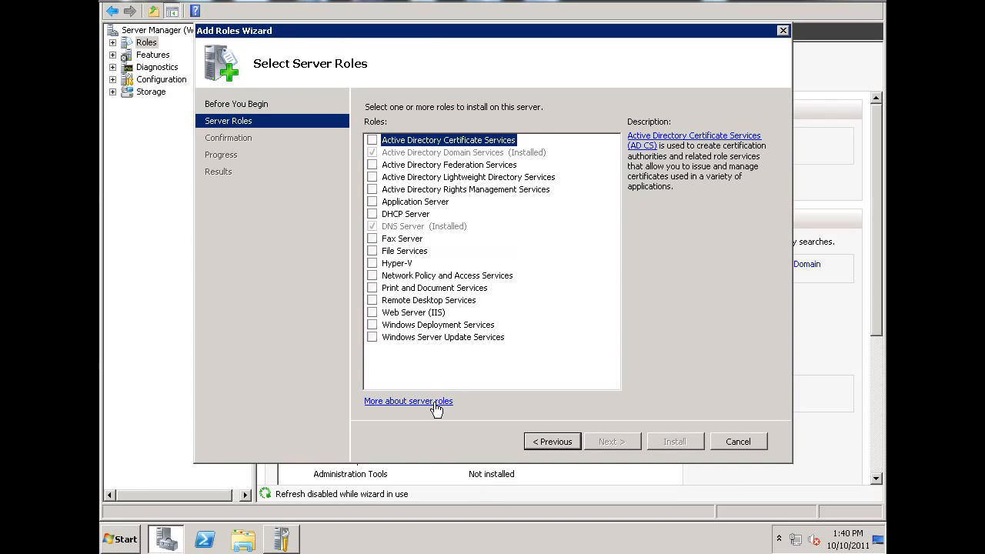
click(372, 312)
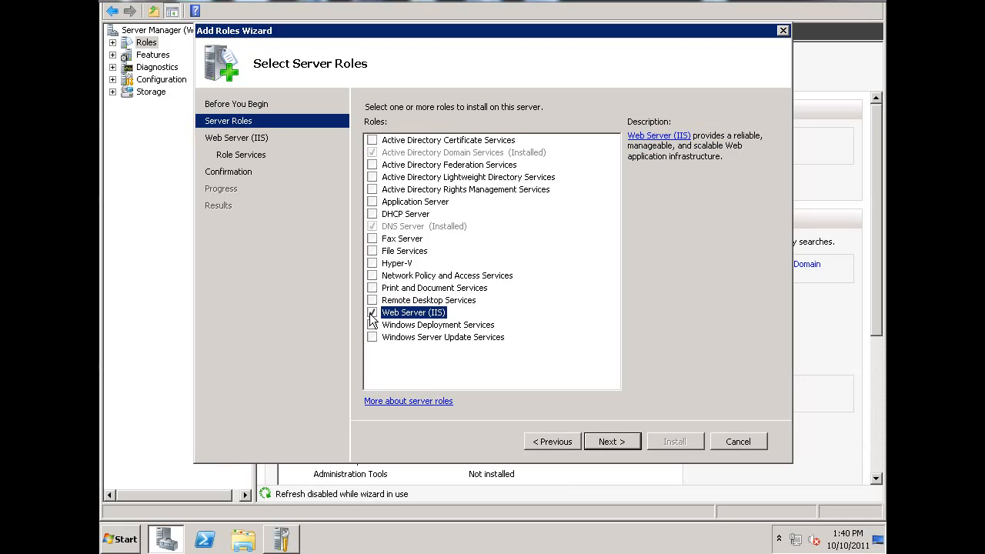
click(608, 441)
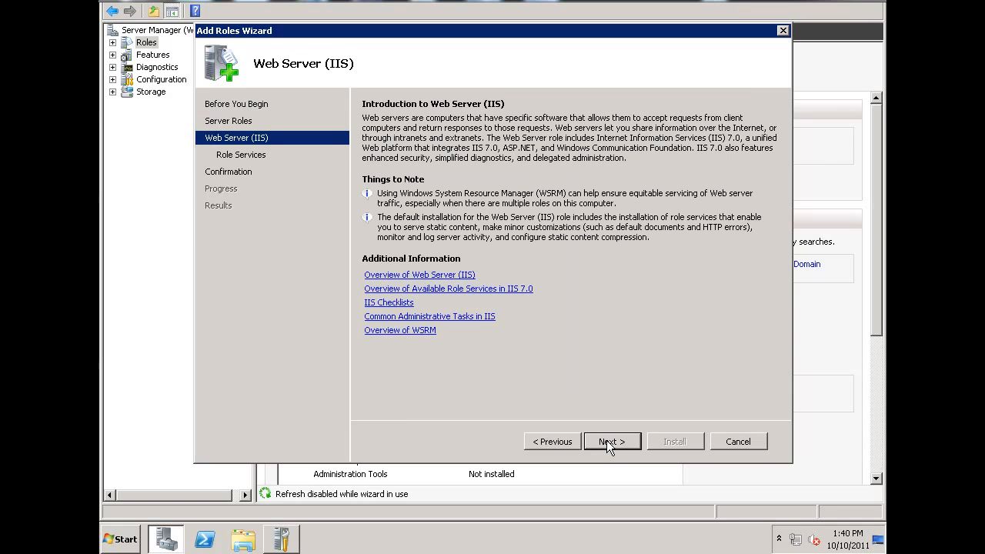
click(607, 441)
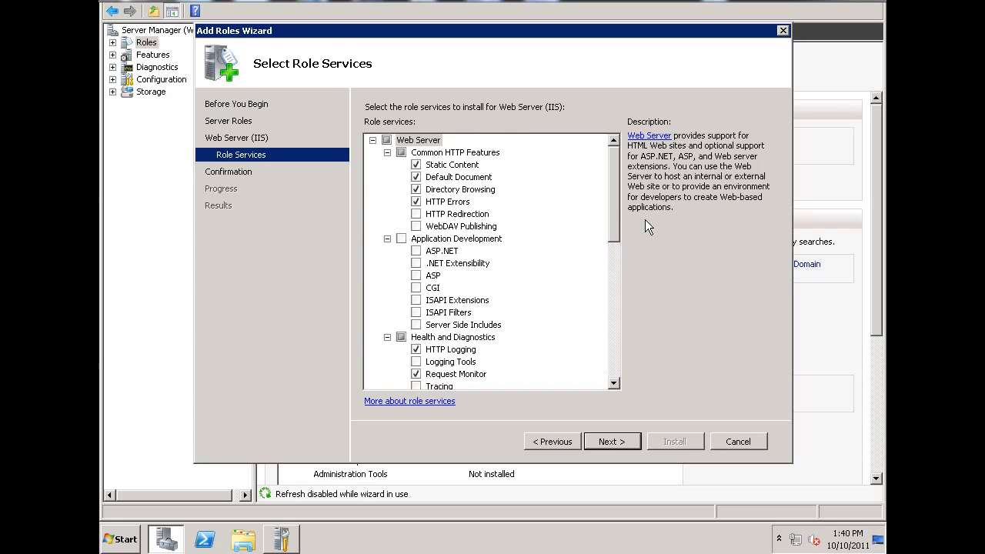
- Select the entire Application Development group, including ASP.NET, CGI and the ISAPI services, among the IIS role services
scroll(616, 201, down, 1)
scroll(617, 202, down, 5)
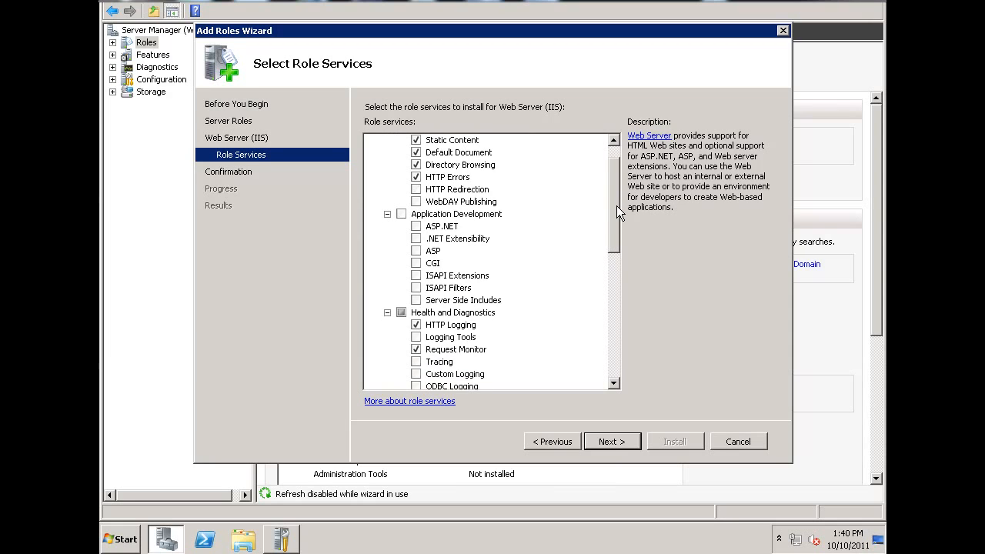
scroll(614, 236, down, 1)
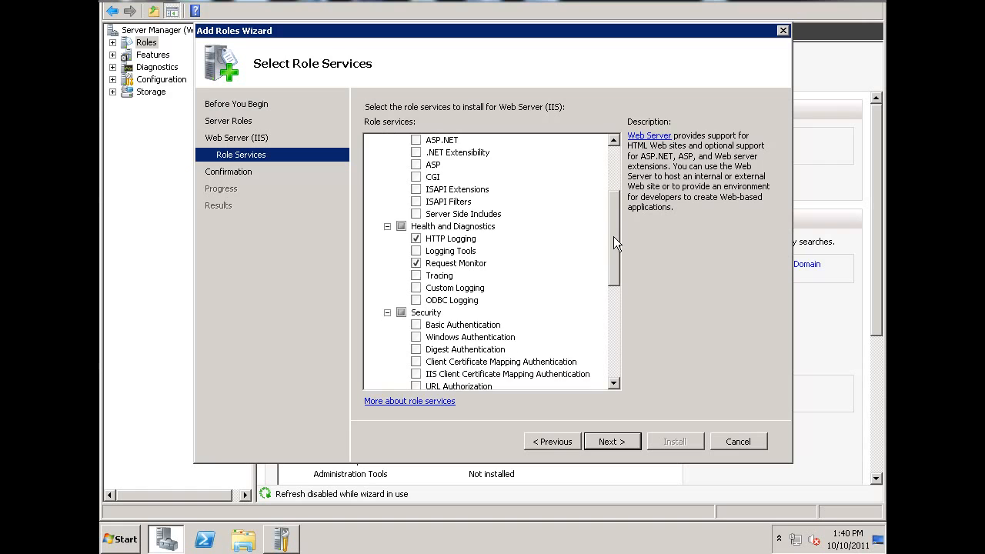
scroll(613, 236, up, 3)
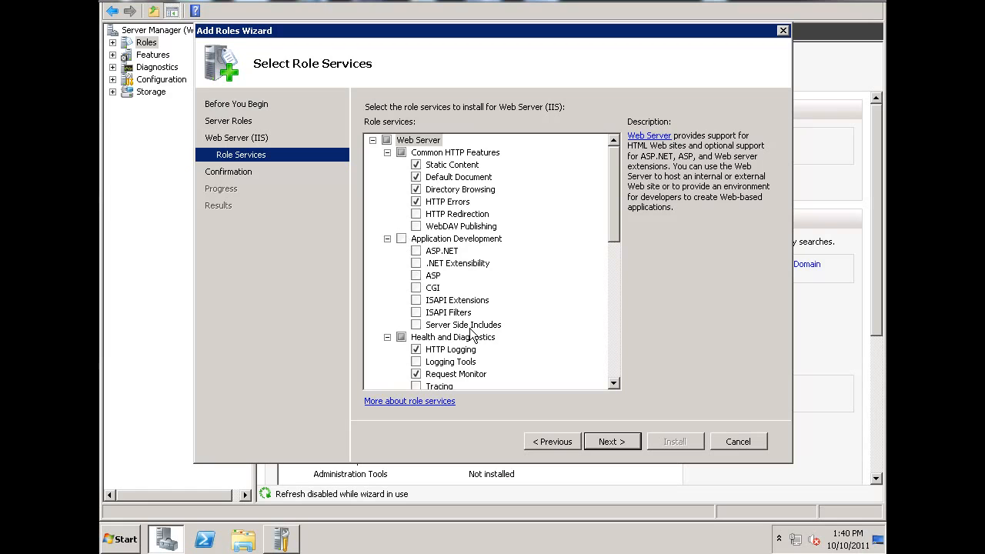
click(401, 239)
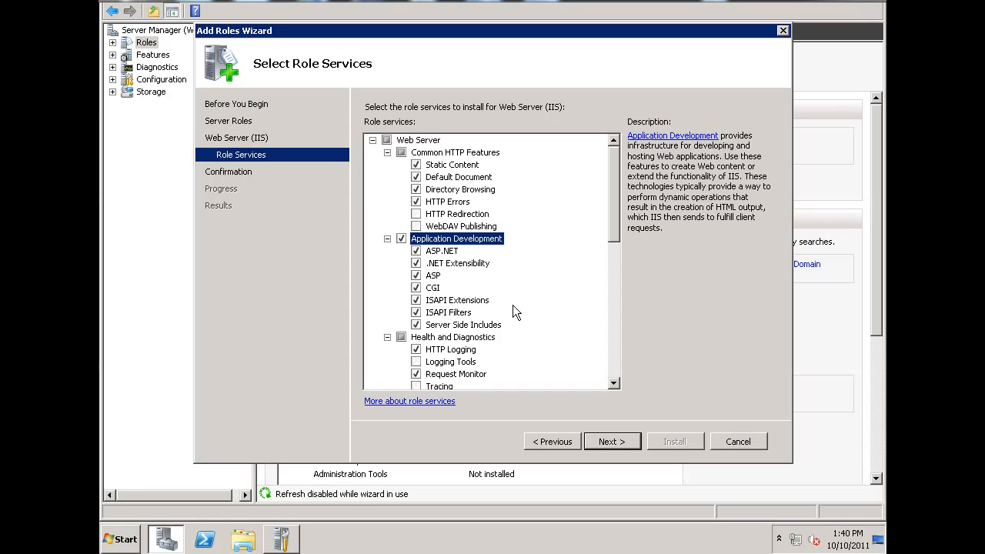
drag(612, 216, 611, 304)
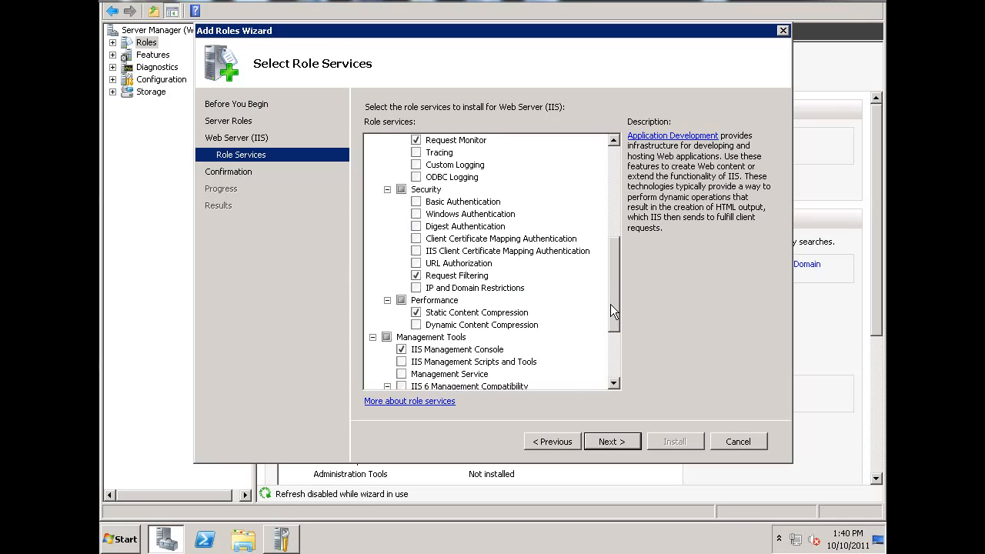
click(400, 191)
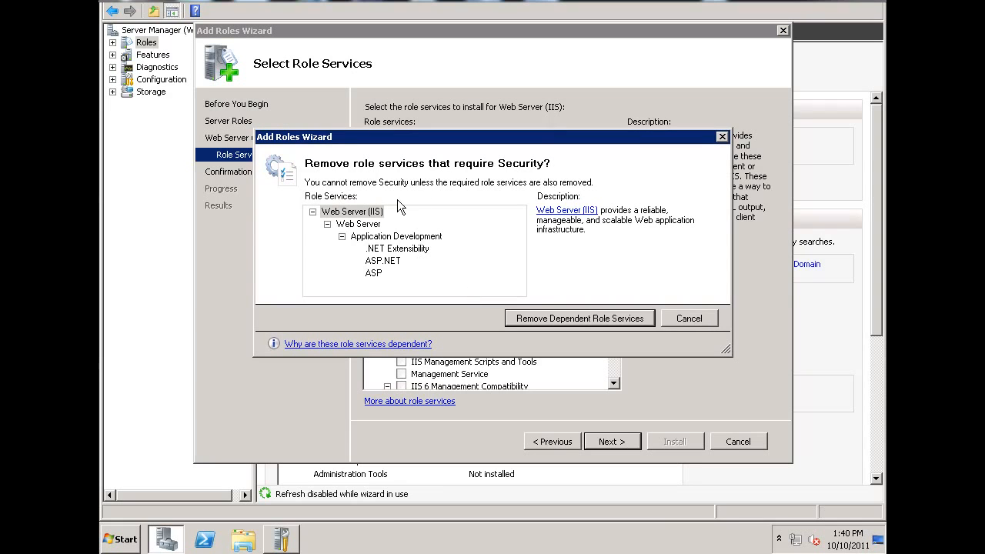
click(693, 320)
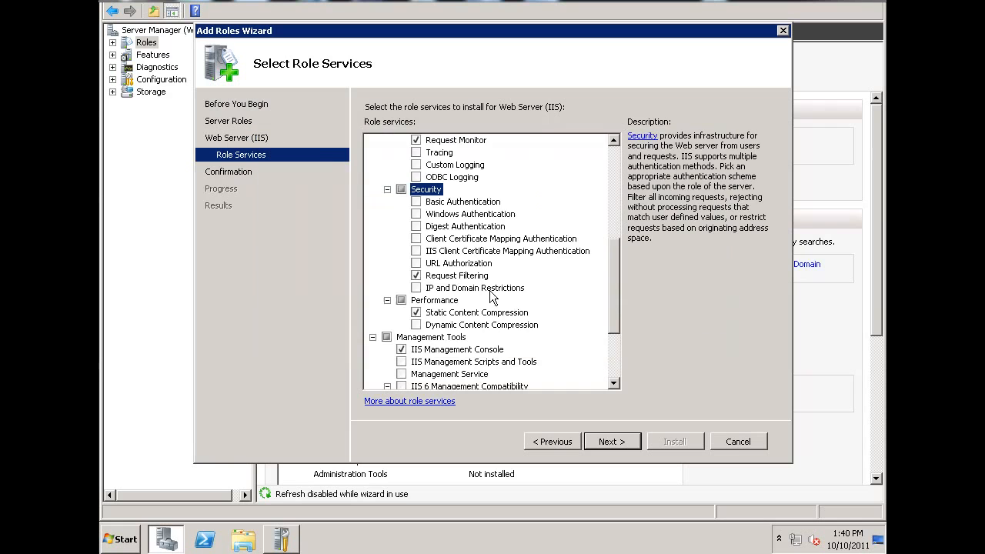
click(402, 191)
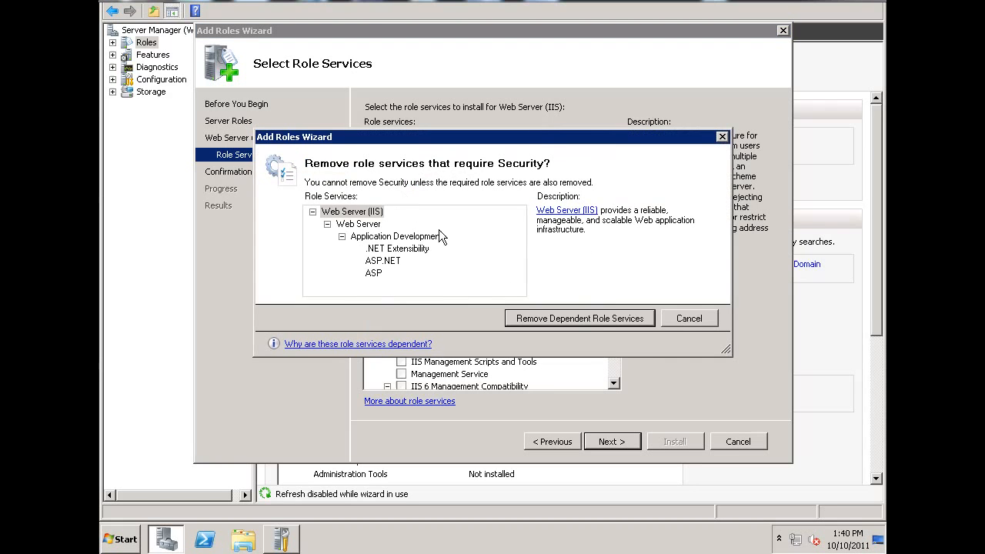
click(690, 319)
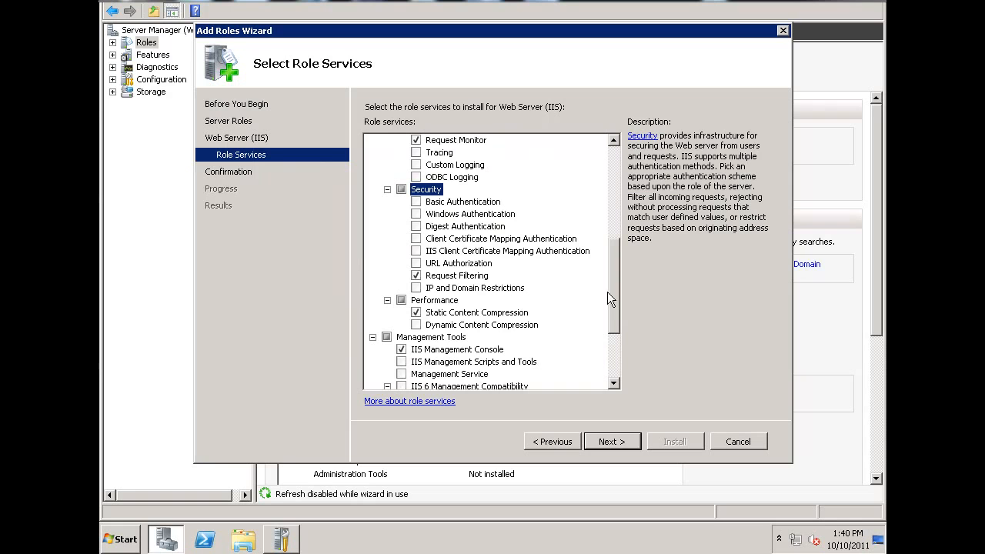
- Add Basic, Windows, Digest, Client Certificate Mapping and IIS Client Certificate Mapping Authentication, URL Authorization, and IP and Domain Restrictions under Security
click(417, 202)
click(417, 214)
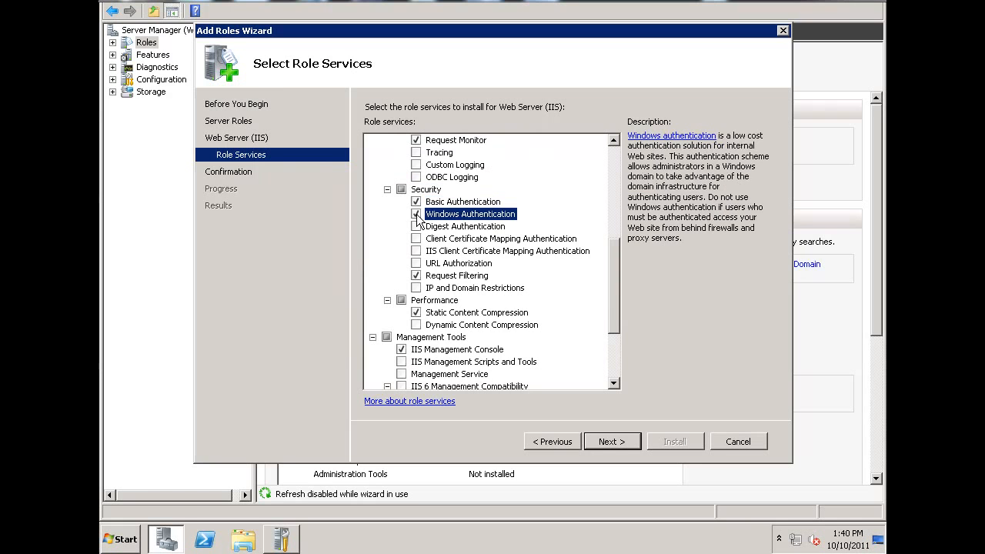
click(416, 227)
click(417, 240)
click(417, 251)
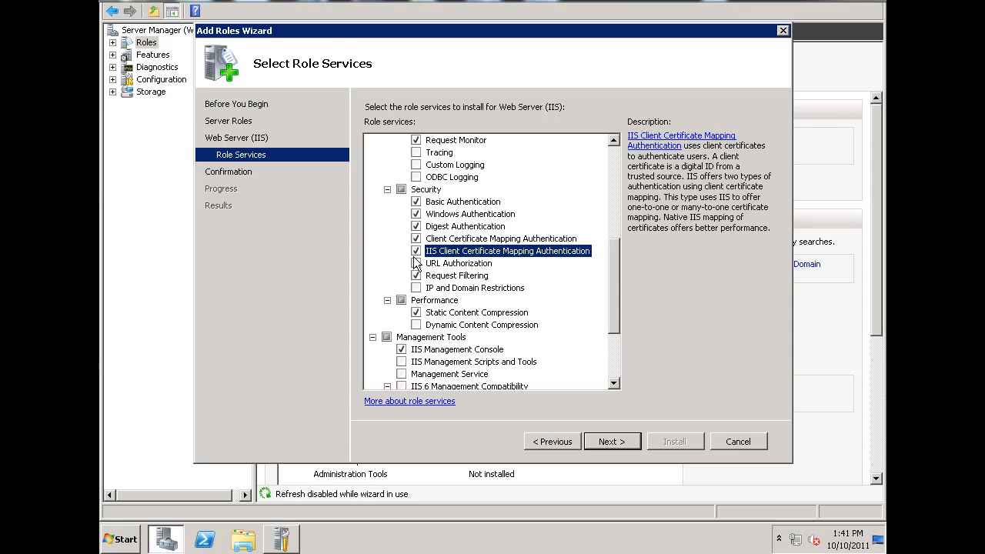
click(417, 263)
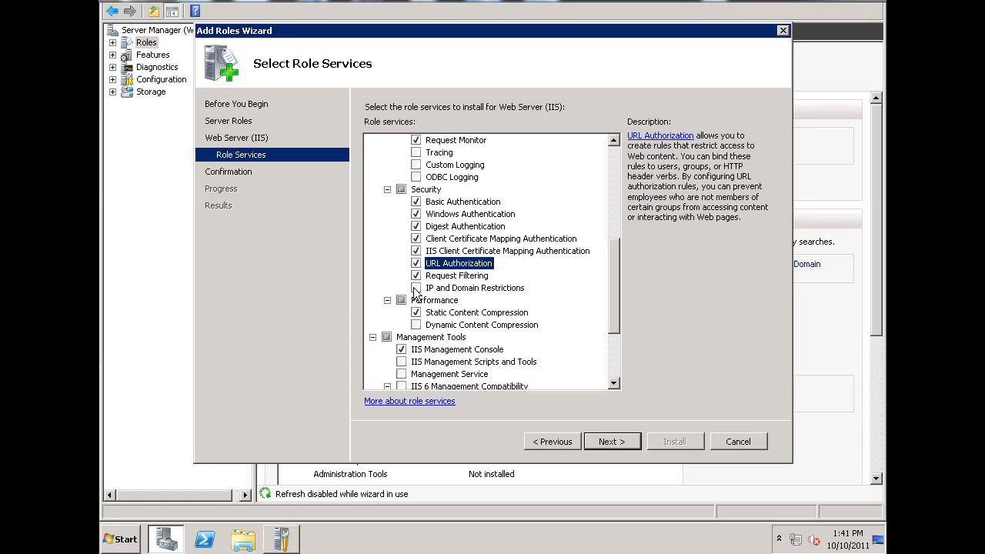
click(416, 289)
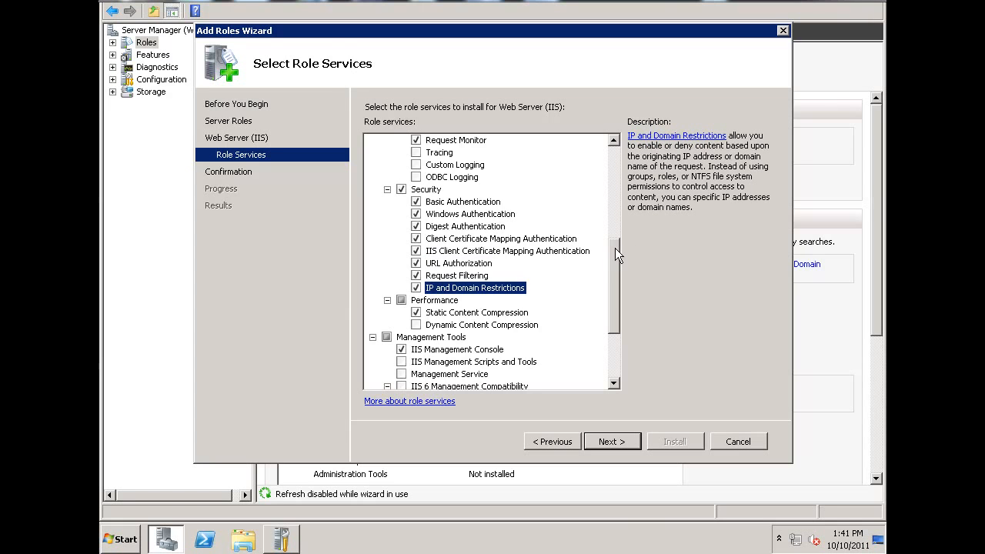
- Under Management Tools, select the whole IIS 6 Management Compatibility group, IIS Management Scripts and Tools, and Management Service
drag(615, 248, 615, 294)
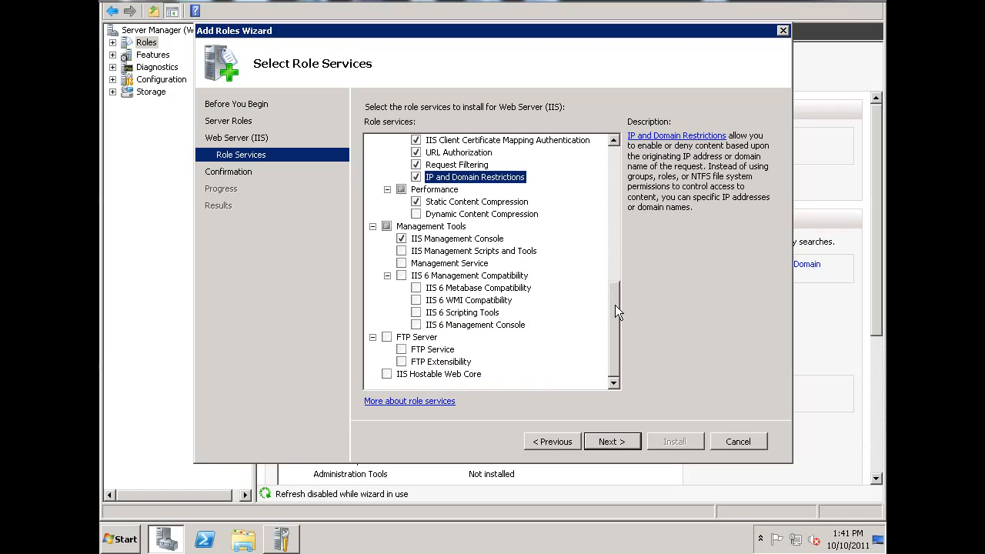
click(401, 275)
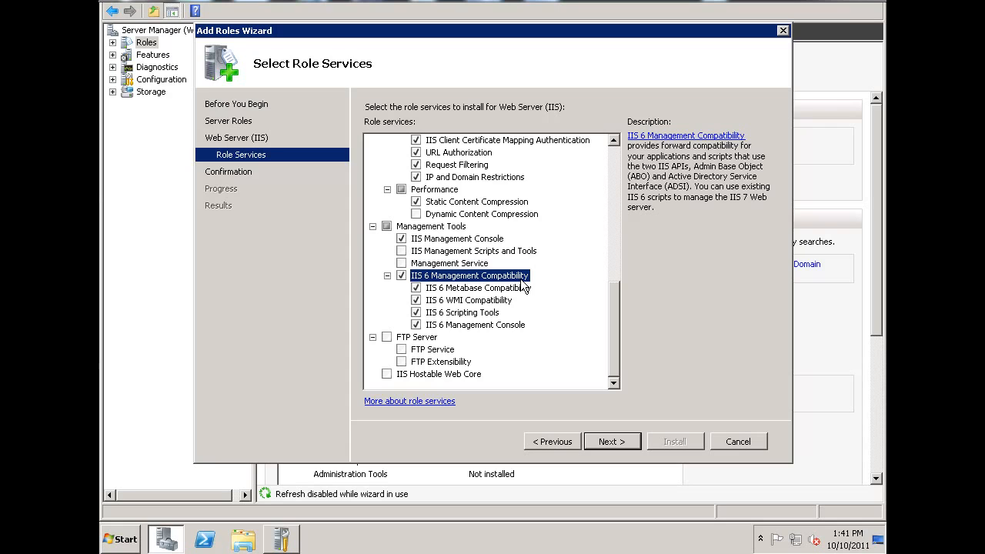
click(431, 375)
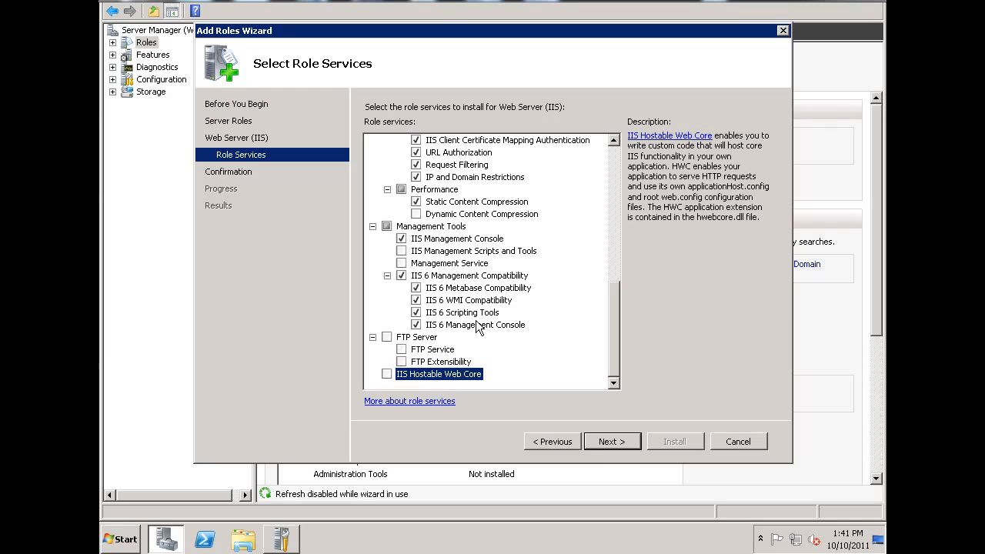
click(401, 251)
click(401, 264)
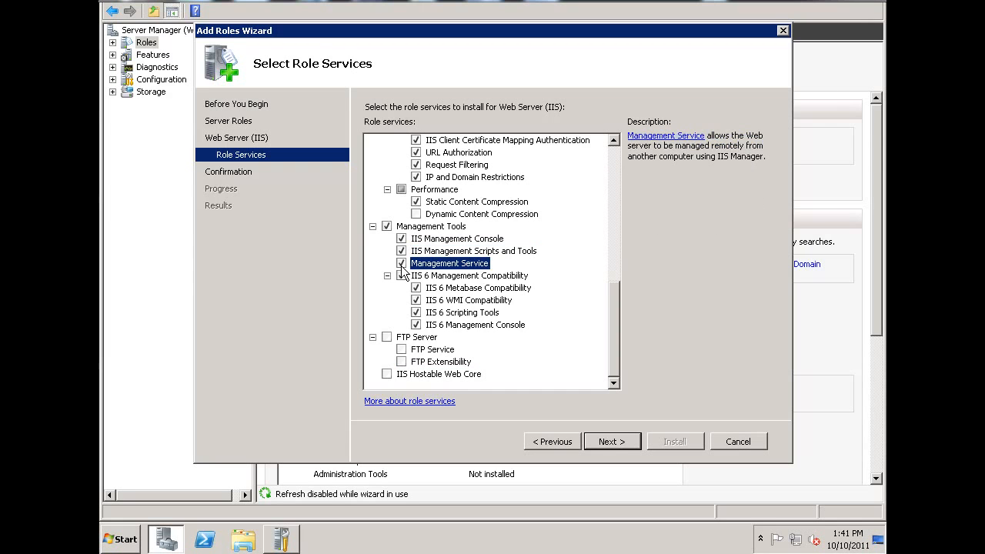
- Confirm the selections, install the Web Server (IIS) role, and close the wizard once the installation completes
click(612, 442)
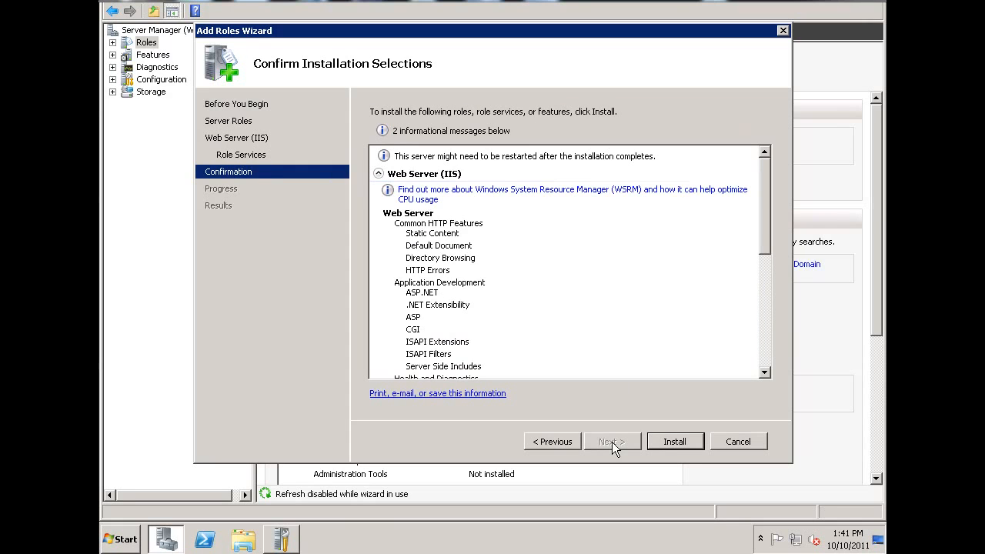
click(676, 442)
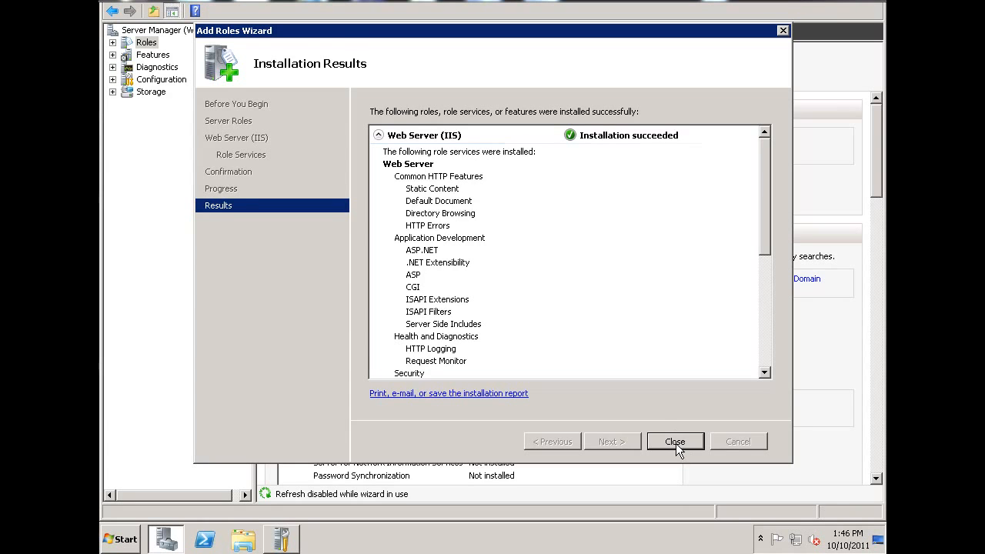
click(675, 442)
mouse_move(877, 146)
mouse_down()
mouse_move(882, 419)
mouse_move(882, 134)
mouse_up()
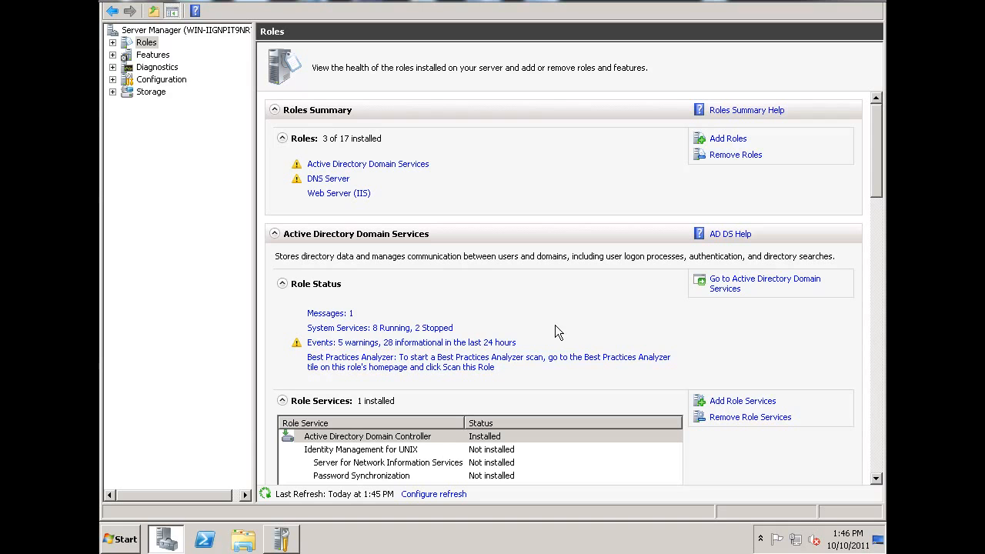
- Switch to the browser's pre-installation checklist again to read the Net.Tcp Port Sharing Service requirement, then go back to Server Manager
mouse_move(239, 552)
mouse_move(205, 533)
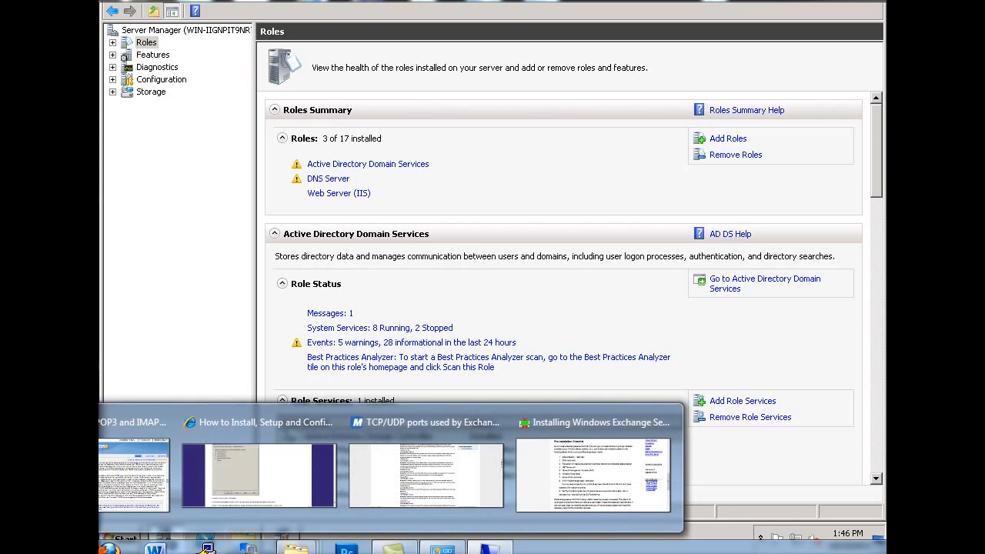
click(597, 430)
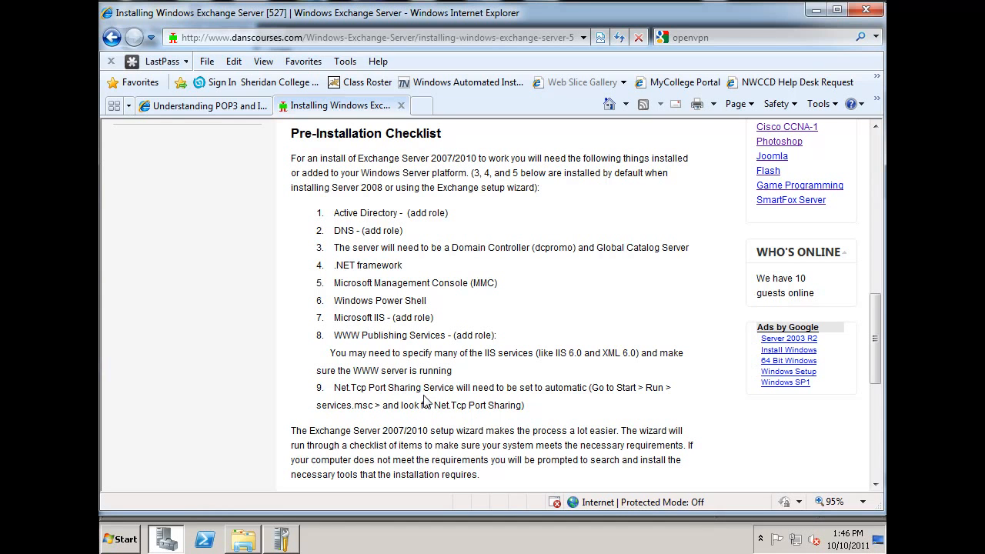
click(814, 10)
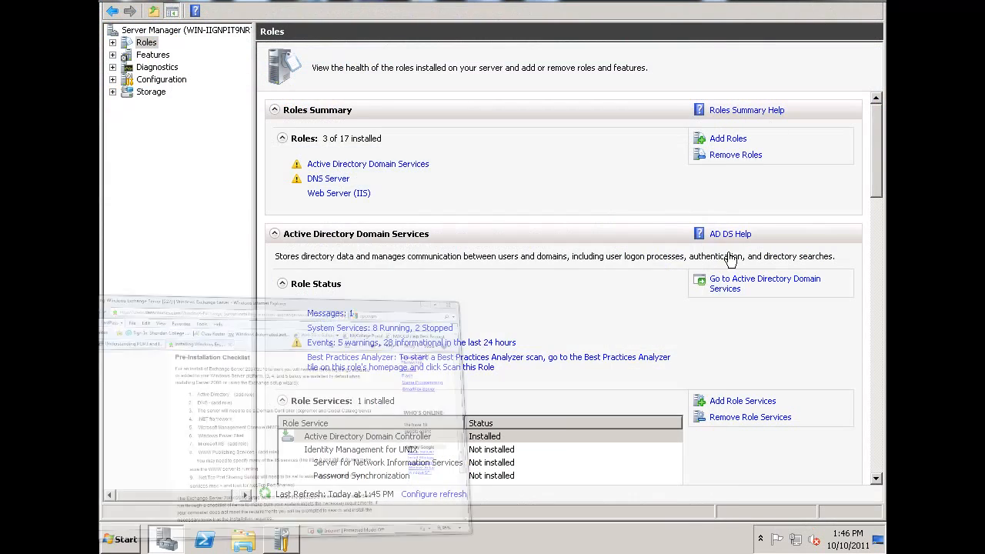
- Search for "services" among the installed programs and open the Services console
click(121, 538)
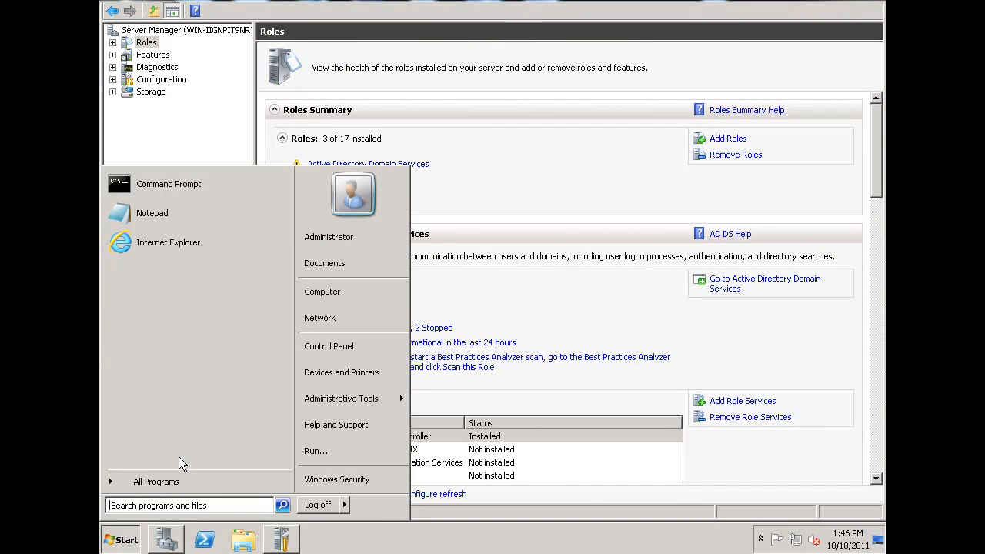
click(153, 505)
text(services)
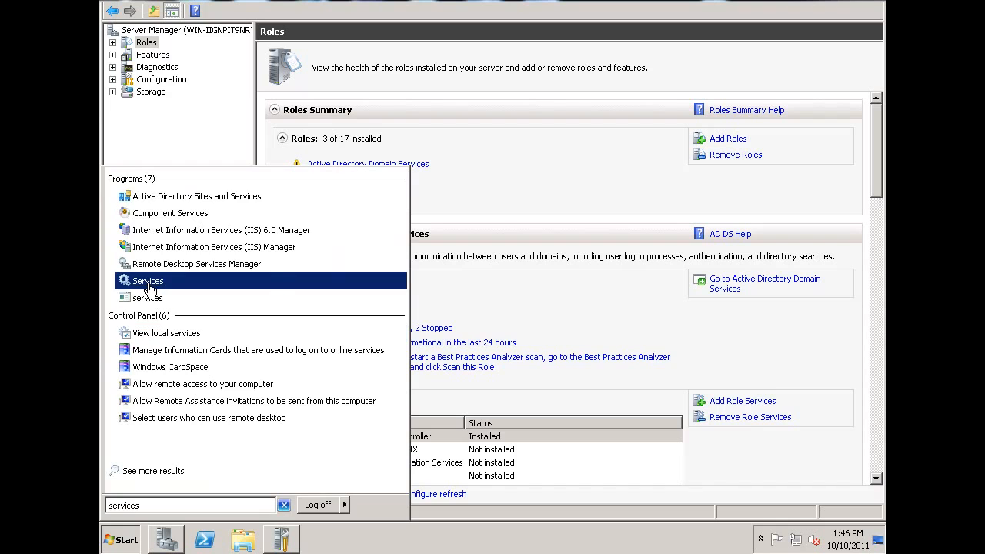
click(148, 282)
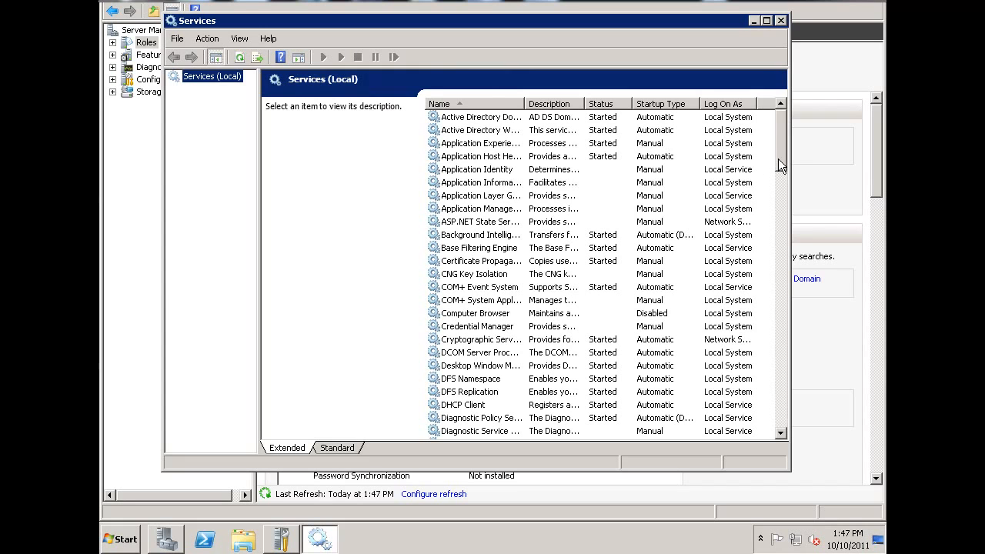
- Open the properties of the Net.Tcp Port Sharing Service, set its startup type to Automatic, and apply the change
drag(783, 159, 786, 282)
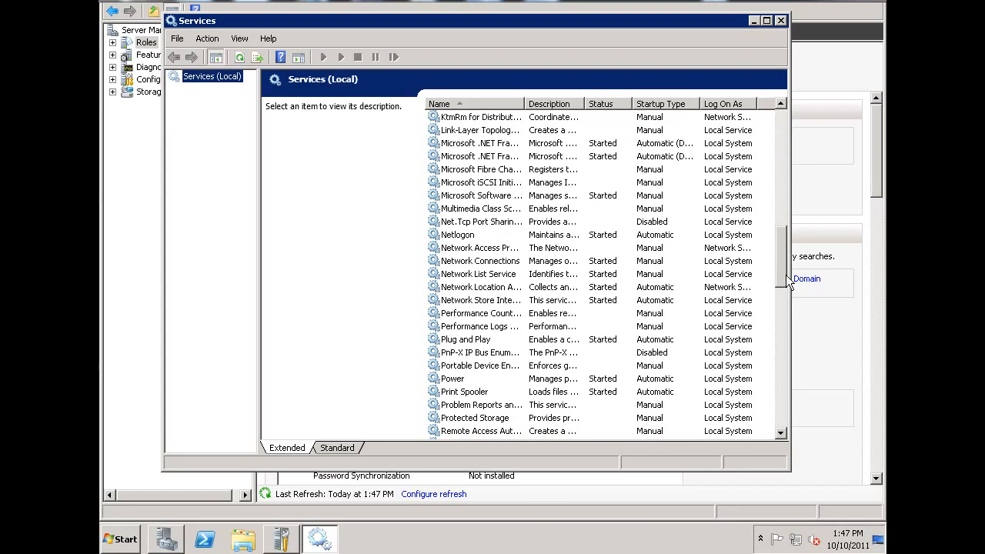
click(459, 224)
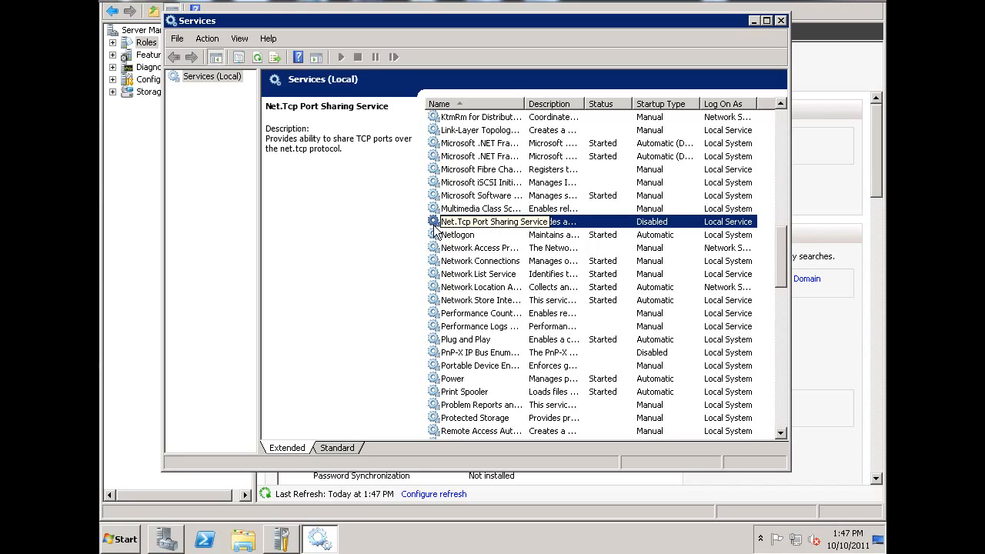
double_click(433, 225)
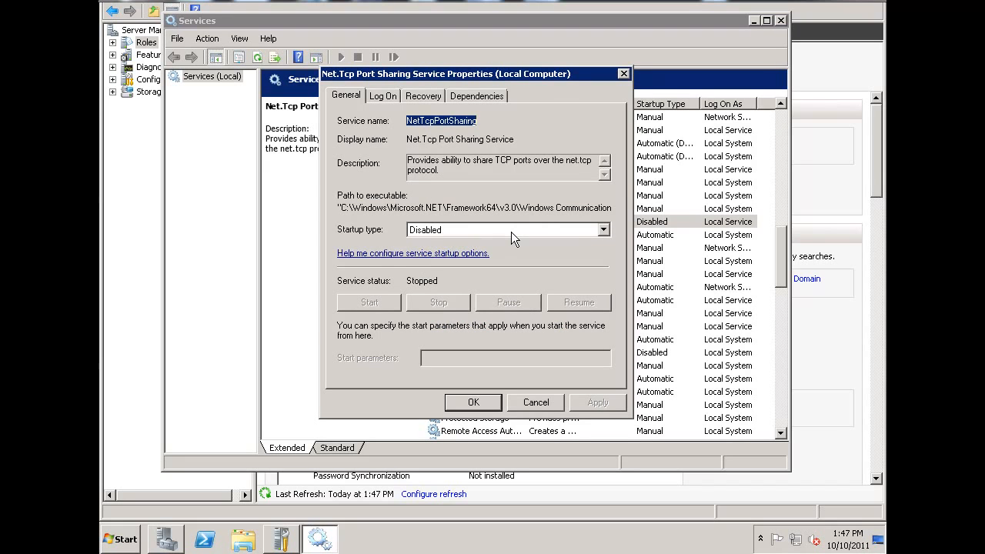
click(511, 232)
click(454, 253)
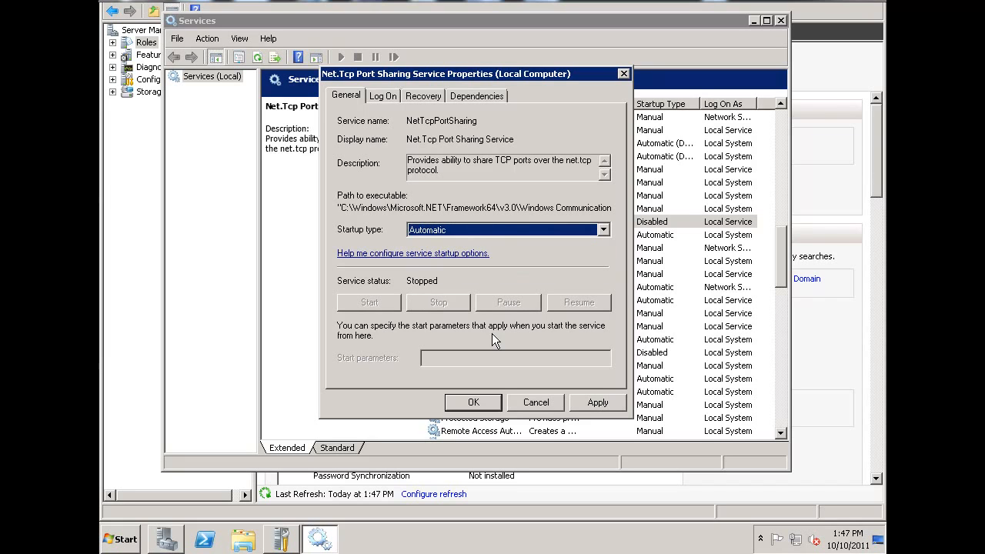
click(606, 403)
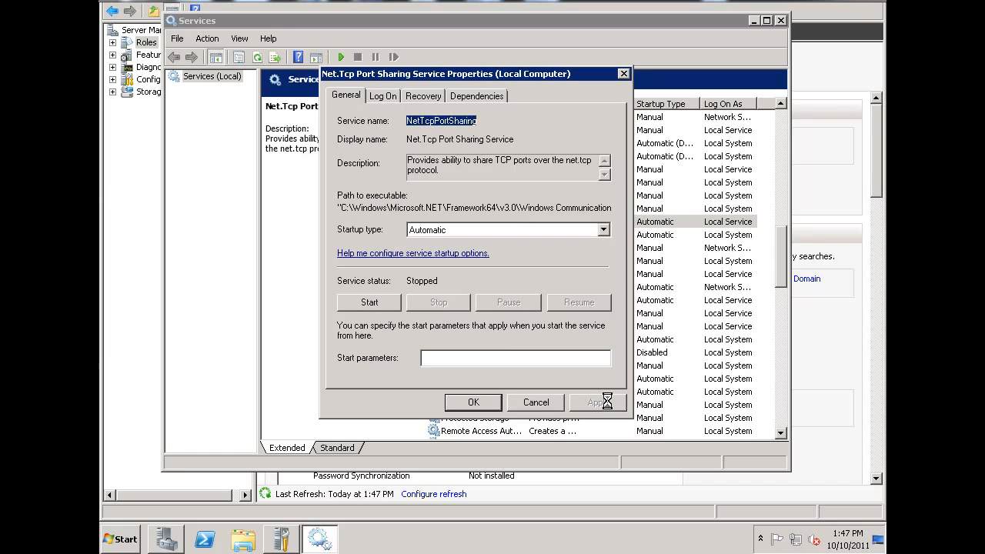
- Start the Net.Tcp Port Sharing Service, then close its properties and the Services console
click(365, 304)
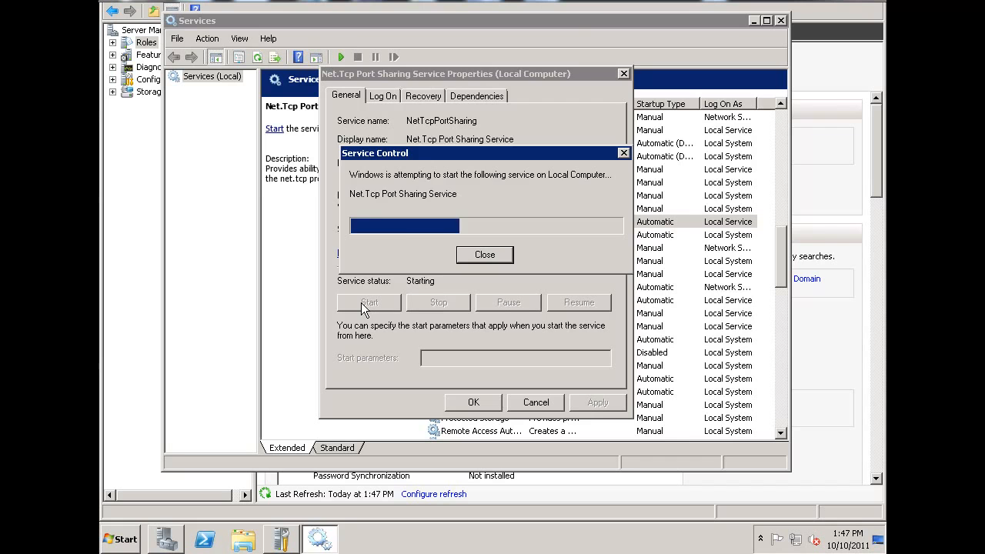
click(474, 402)
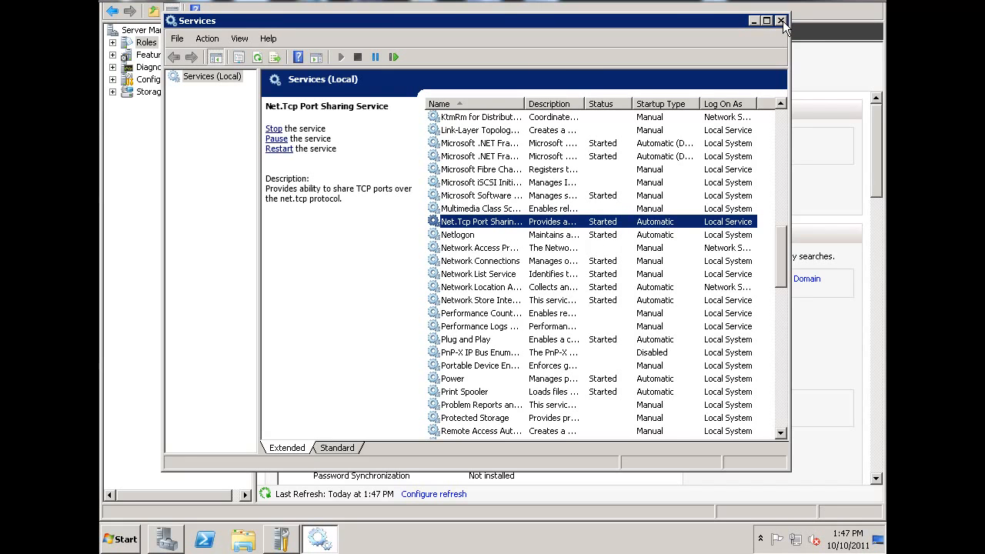
click(782, 20)
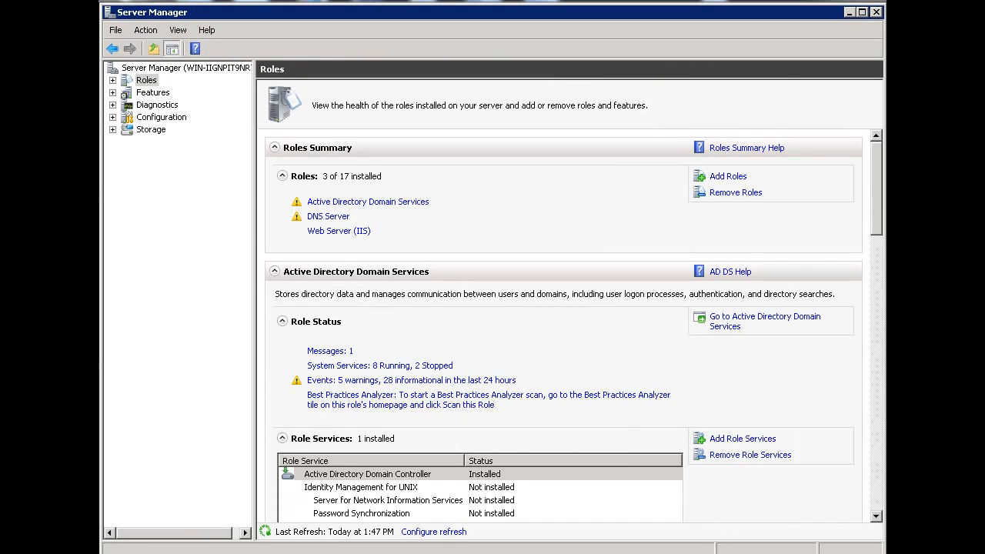